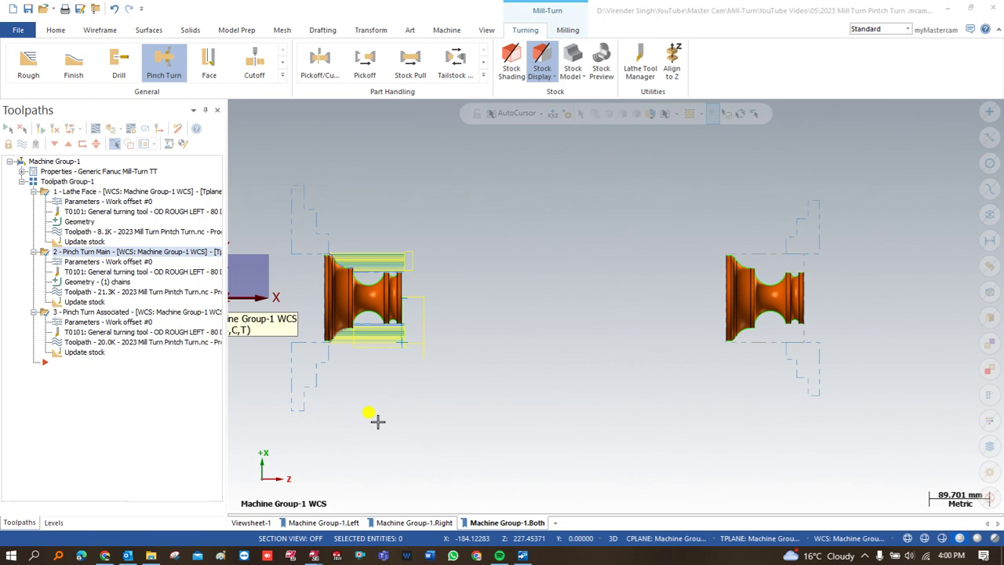
left_click(282, 76)
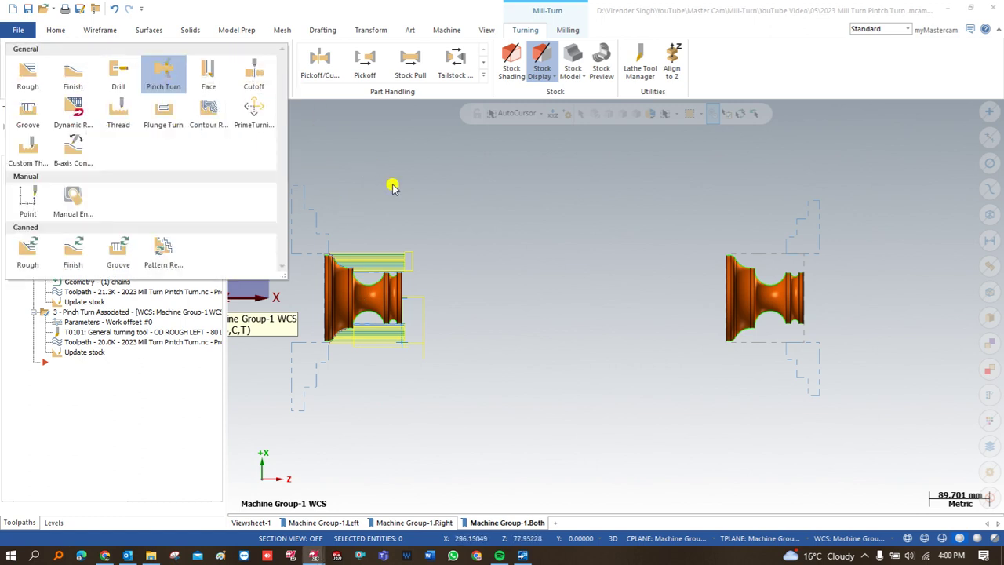
left_click(161, 75)
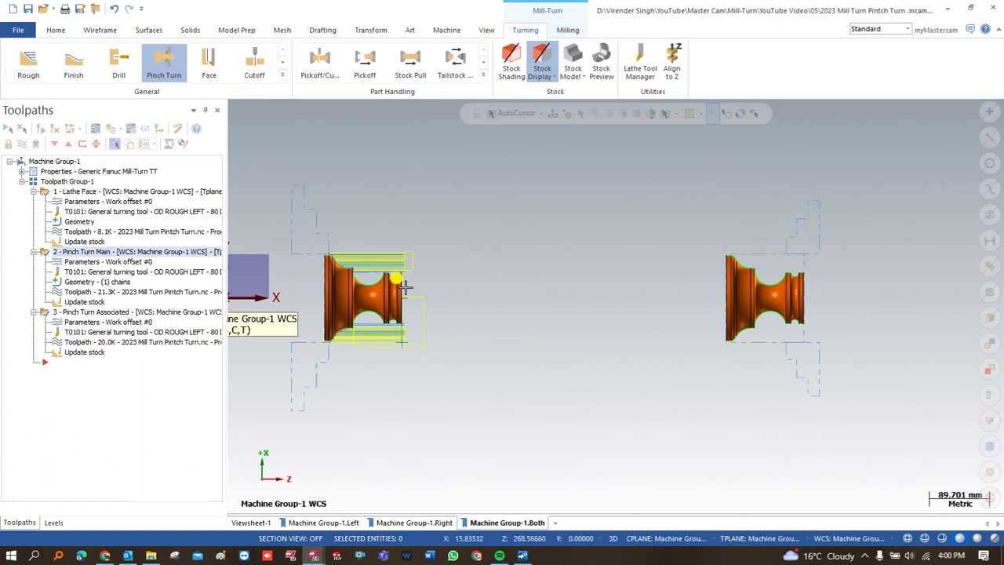
Hide the displayed toolpaths and examine the bare profile and grooves of the main spindle part
scroll(384, 286, "up", 1)
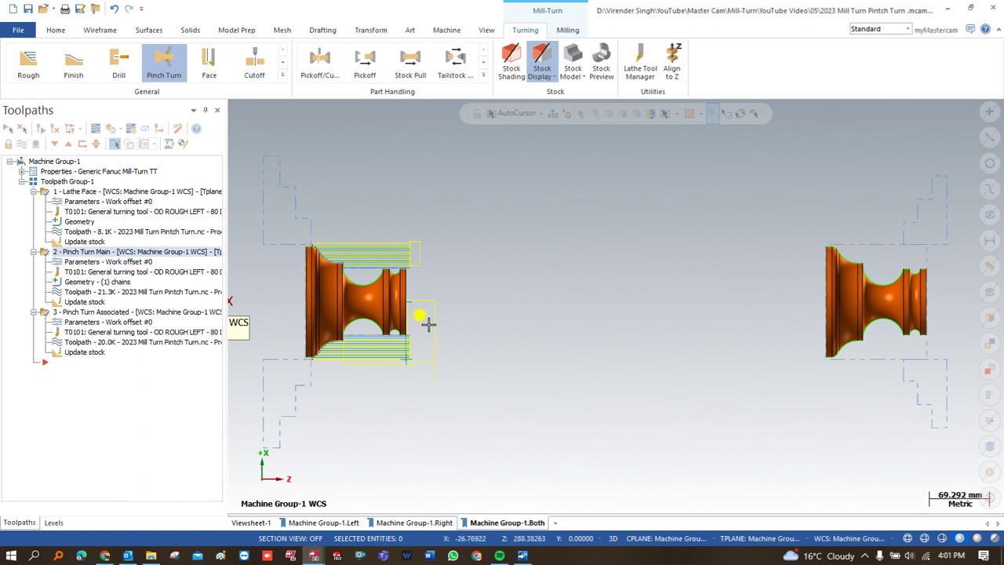
scroll(497, 306, "up", 1)
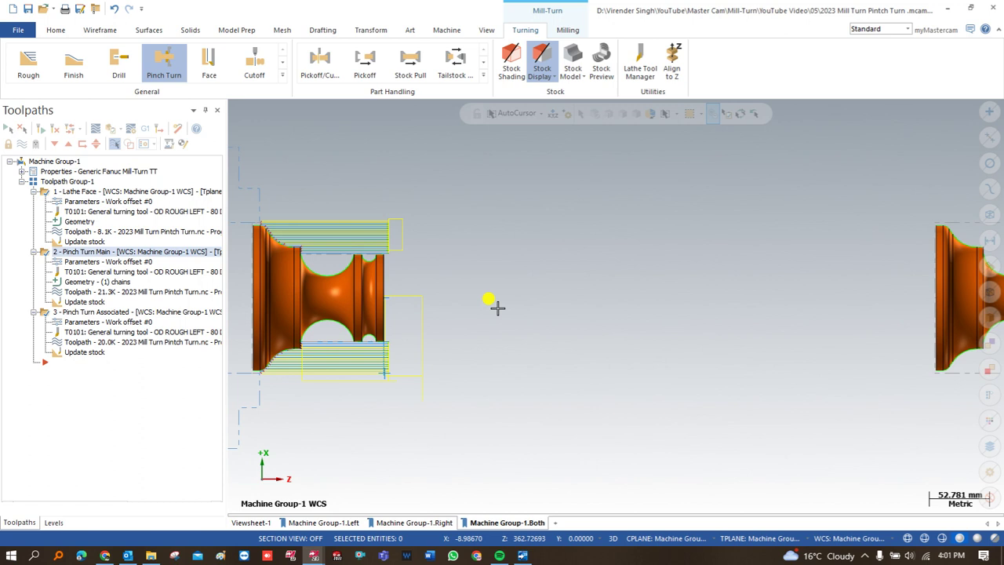
left_click(22, 143)
scroll(309, 342, "up", 1)
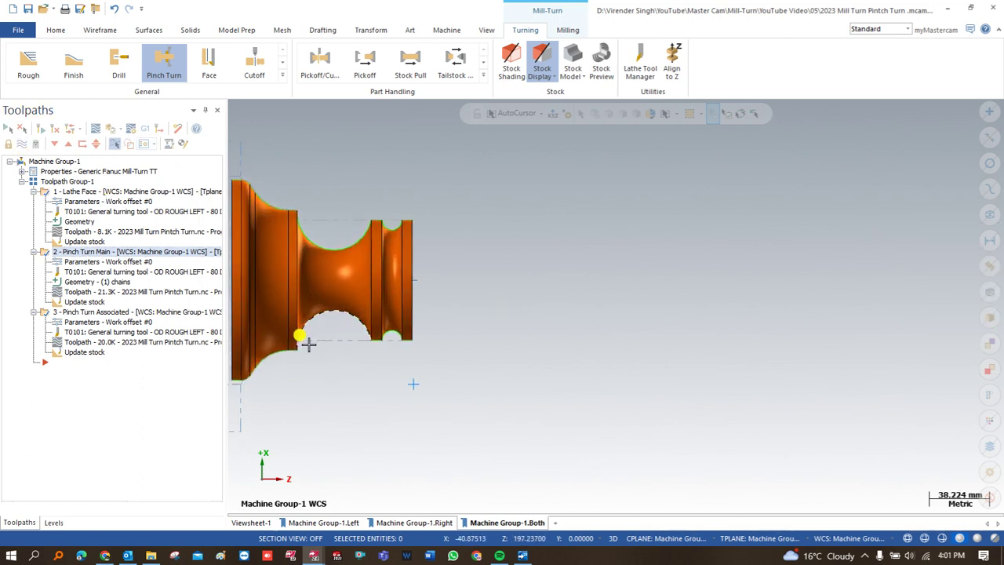
scroll(494, 348, "down", 1)
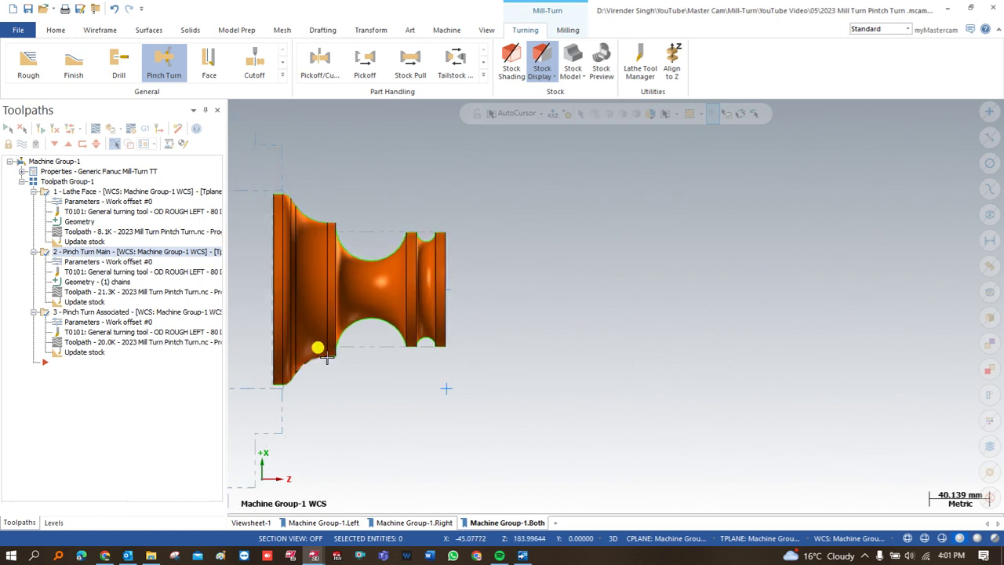
scroll(318, 348, "up", 1)
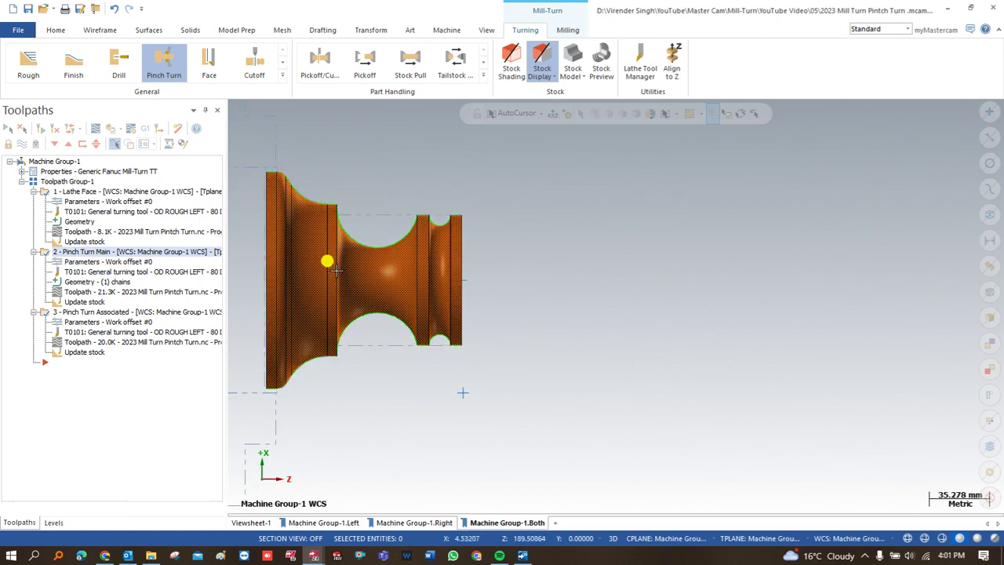
Enable Semi Finish in the rough parameters of the Pinch Turn Main operation and regenerate its toolpath
left_click(76, 261)
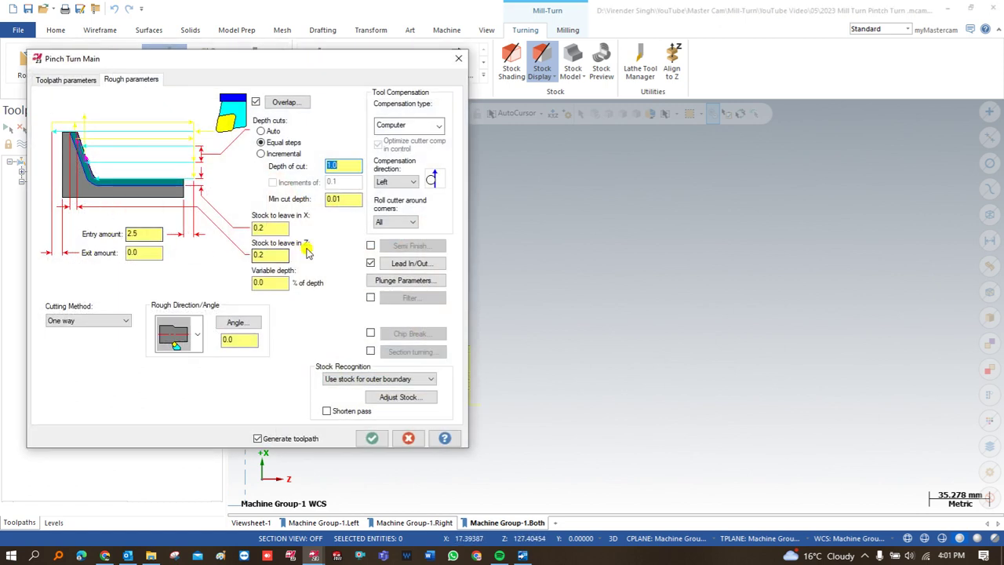
left_click(371, 245)
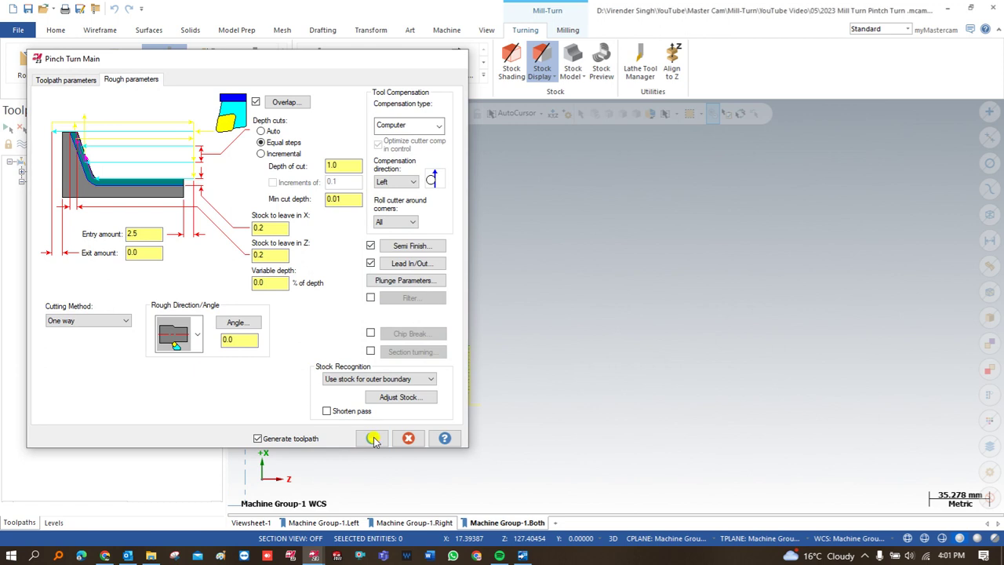
left_click(373, 438)
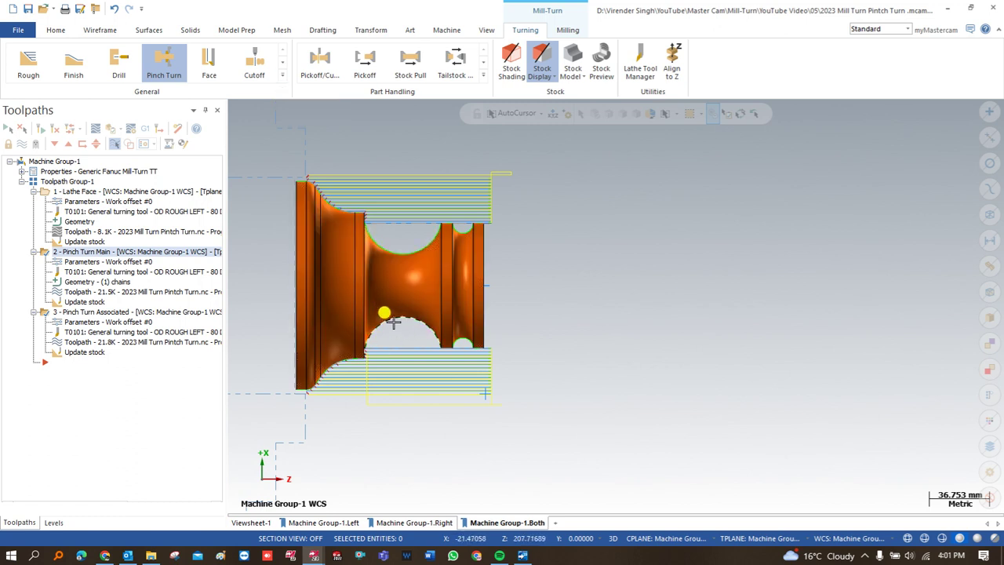
Create a Dynamic Rough toolpath on the part's large lower groove arc using tool T142142 R5. OD TOOL - 10. BUTTON
left_click(282, 74)
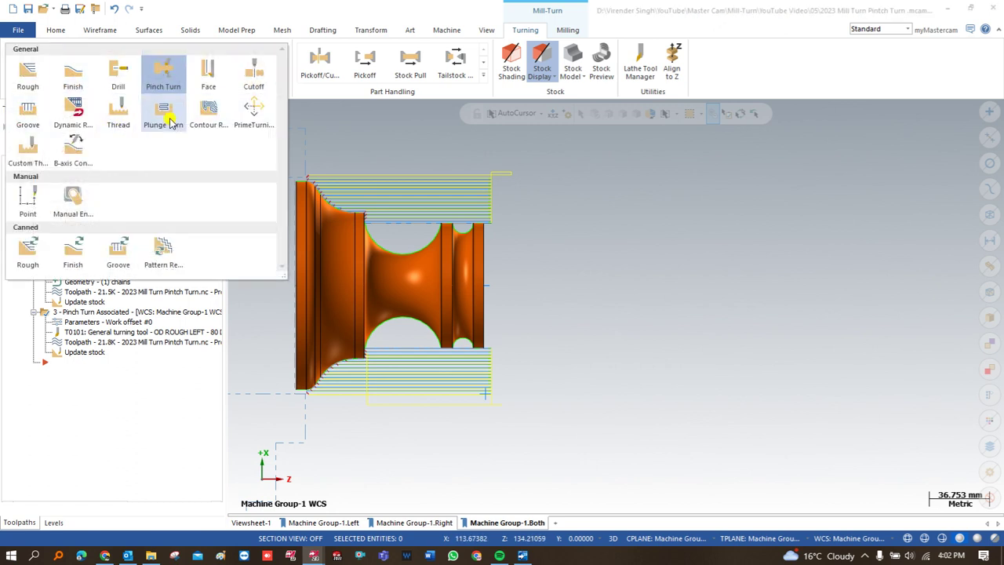
left_click(69, 115)
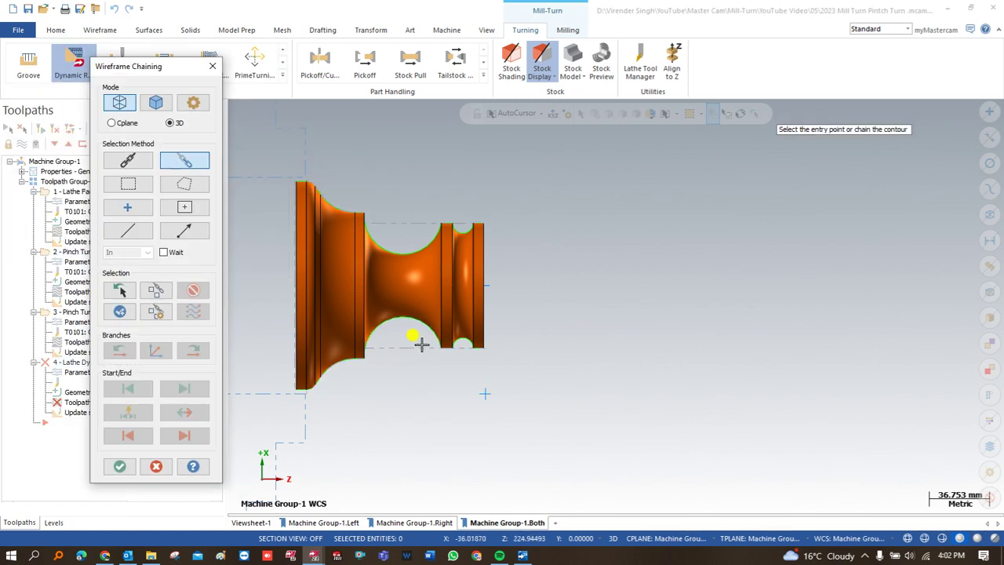
left_click(423, 337)
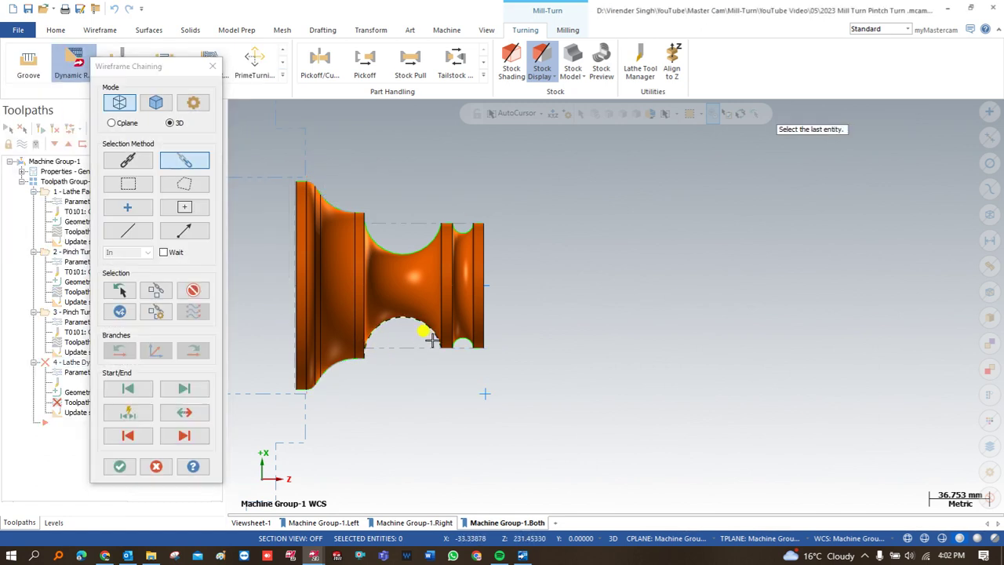
left_click(128, 467)
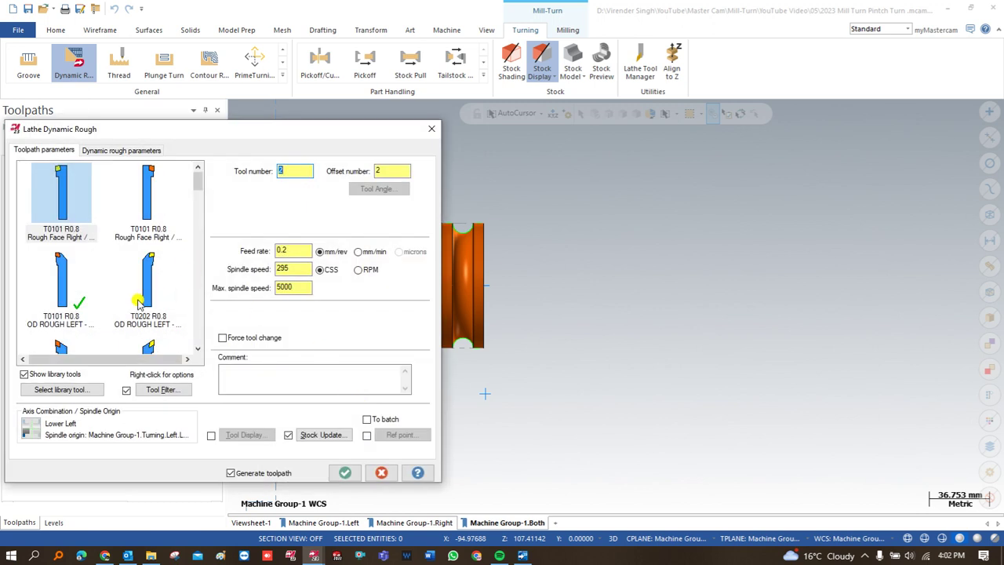
scroll(157, 298, "down", 10)
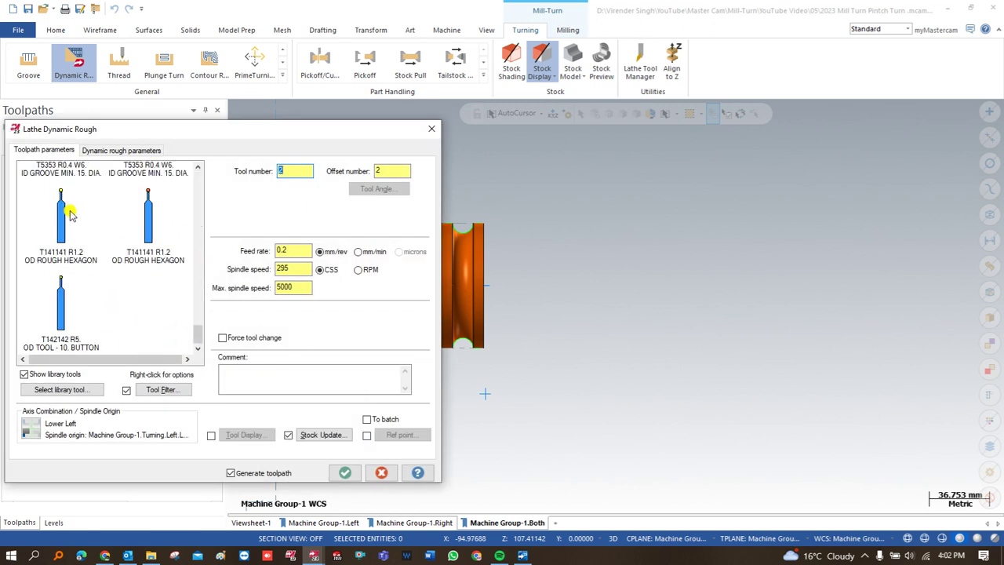
left_click(63, 297)
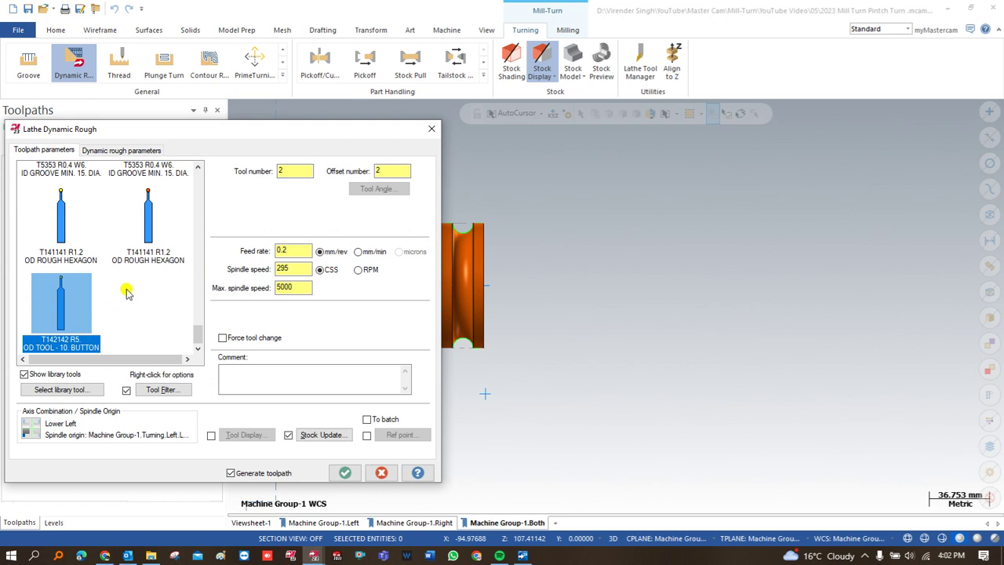
Enable reference points for the dynamic rough operation and pick an approach point at X 52.098203, Z 13.530285
left_click(366, 435)
left_click(396, 435)
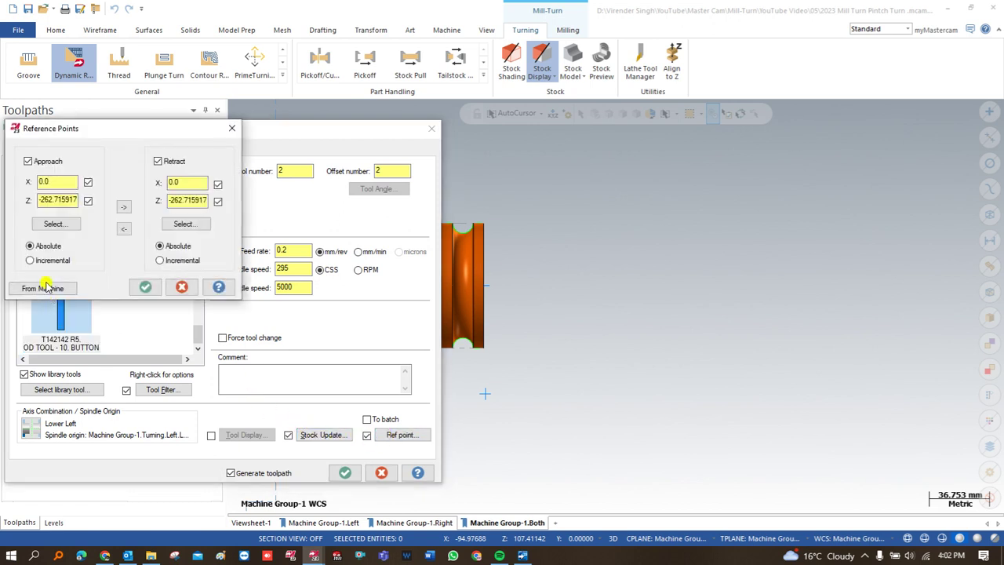
left_click(54, 224)
left_click(488, 397)
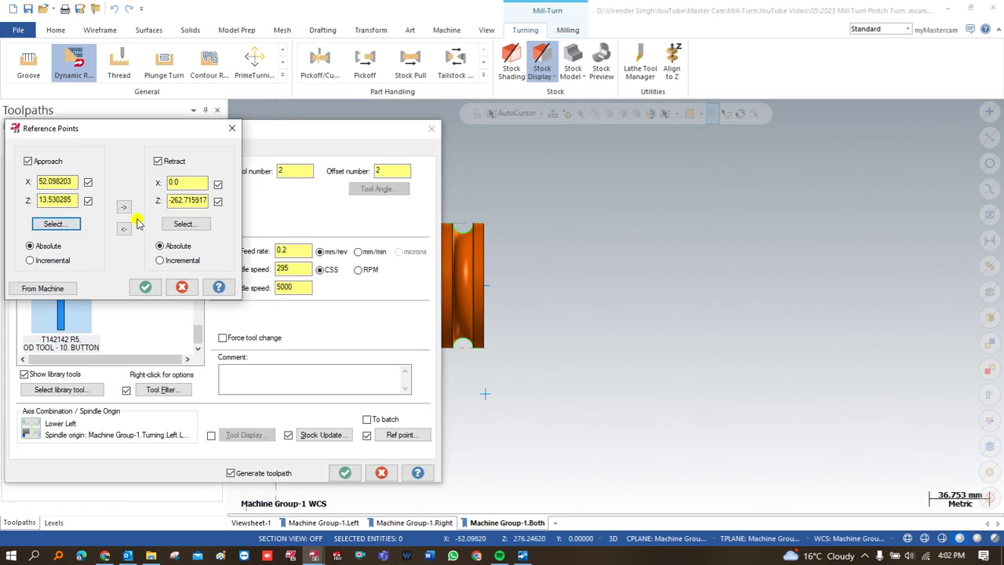
left_click(145, 286)
Set the dynamic rough stepover to 1.0 mm and toolpath radius to 20% with Zig-zag cutting, and generate the toolpath
left_click(102, 151)
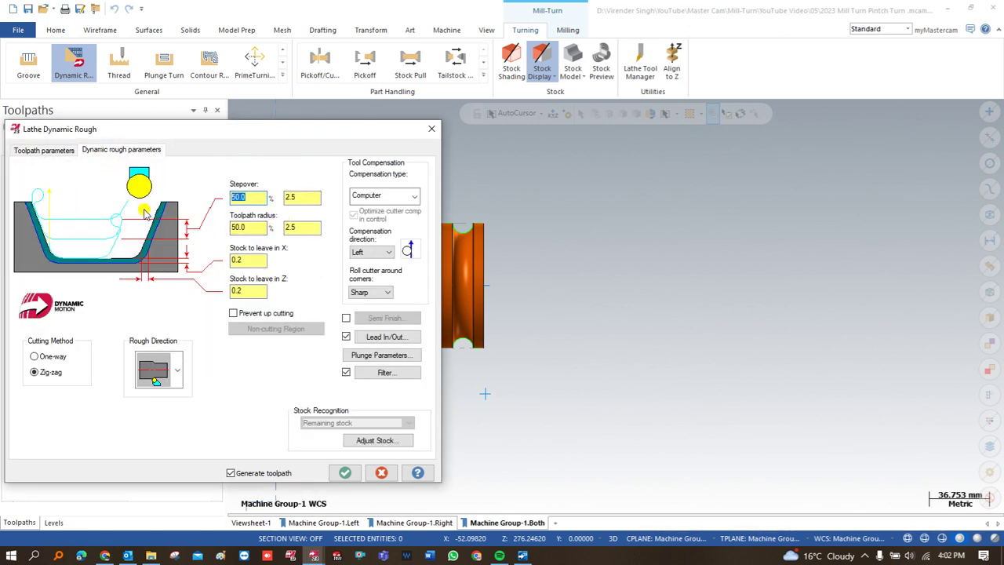
double_click(288, 197)
type("1.0")
key("Tab")
type("20")
key("Tab")
left_click(37, 374)
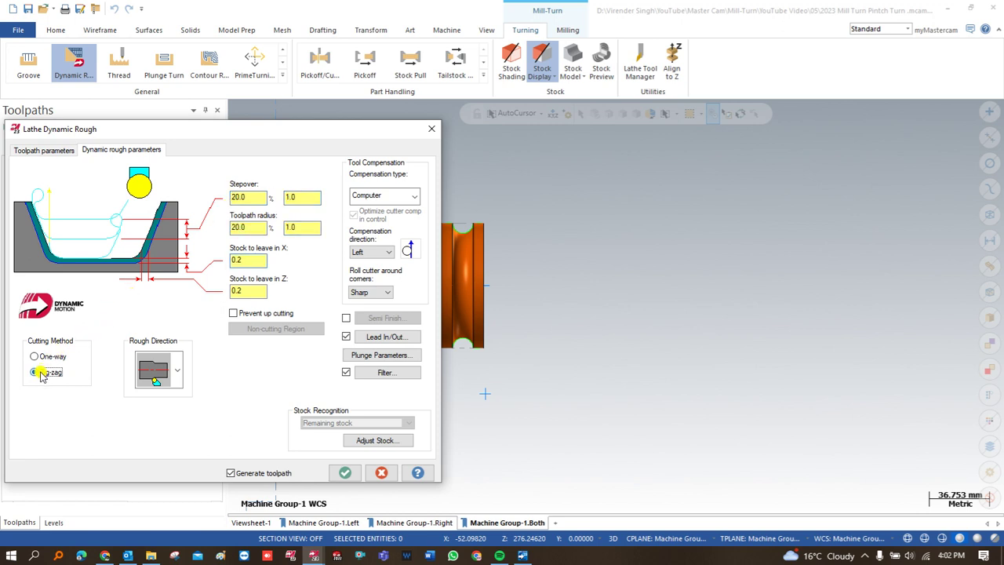
left_click(345, 472)
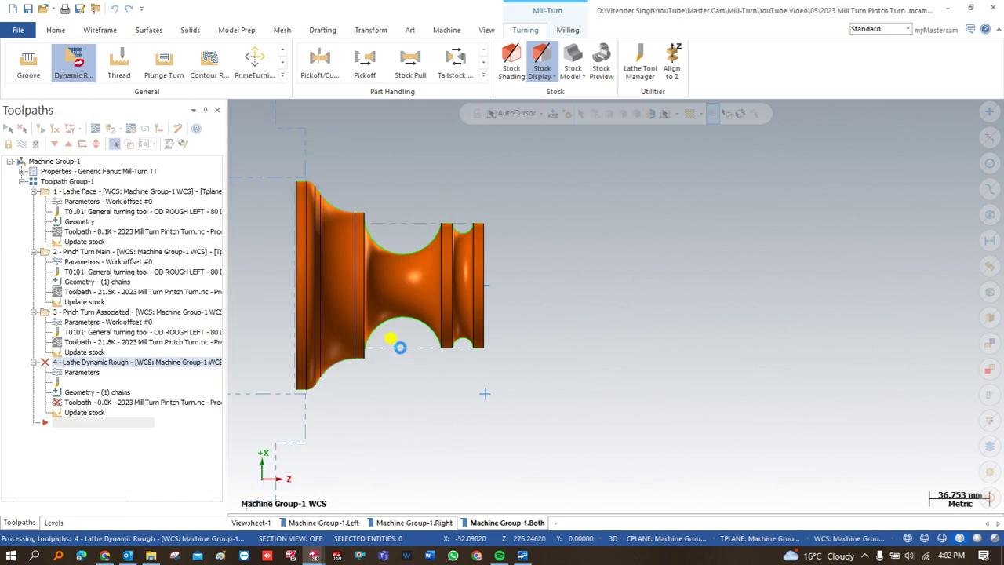
Backplot the Lathe Dynamic Rough operation to check the button tool's motion in the large groove
left_click(110, 130)
key("r")
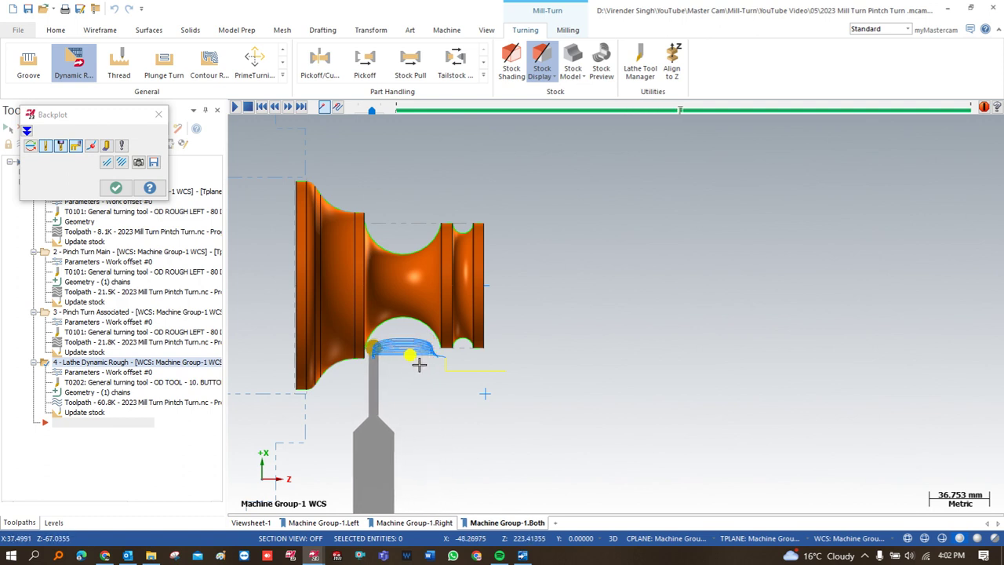
key("Escape")
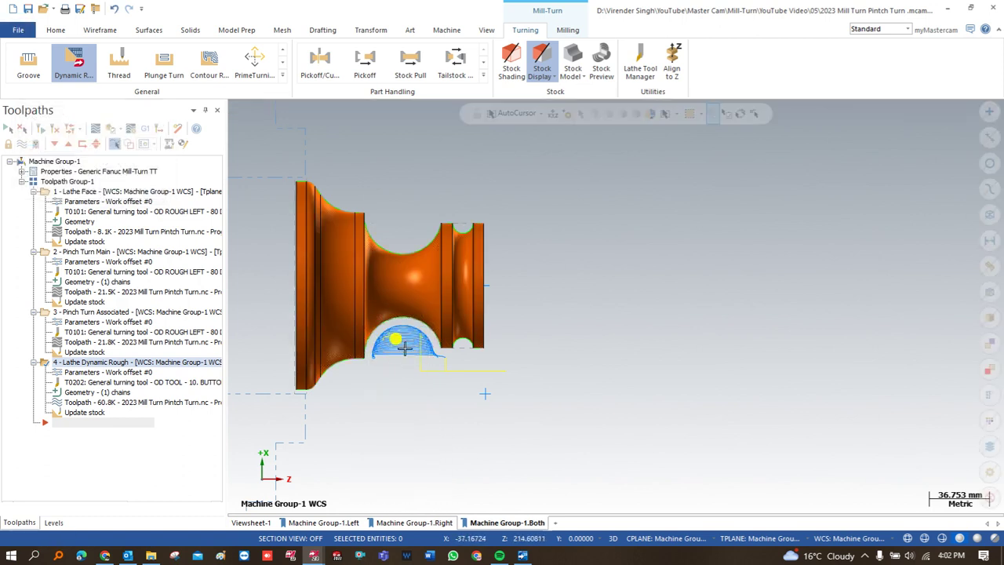
Start a Contour Rough toolpath and chain the small upper groove arc near the part's front face
left_click(286, 79)
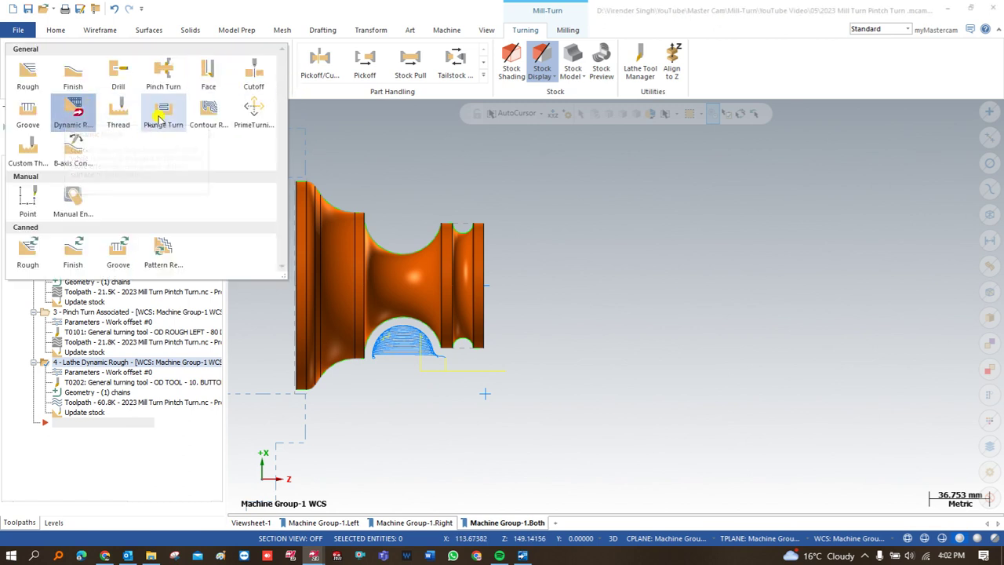
left_click(211, 114)
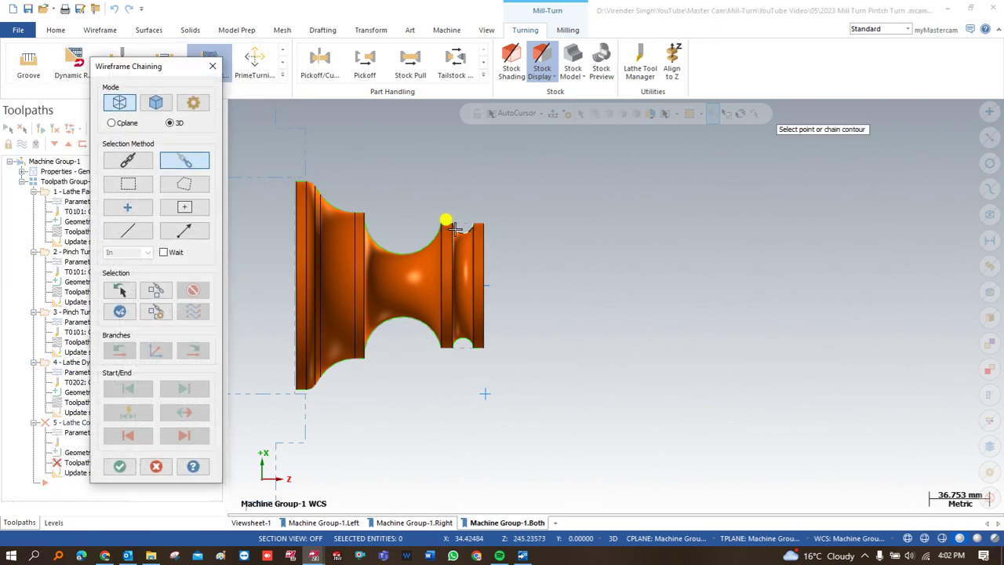
scroll(463, 225, "up", 2)
scroll(464, 227, "up", 1)
left_click(469, 224)
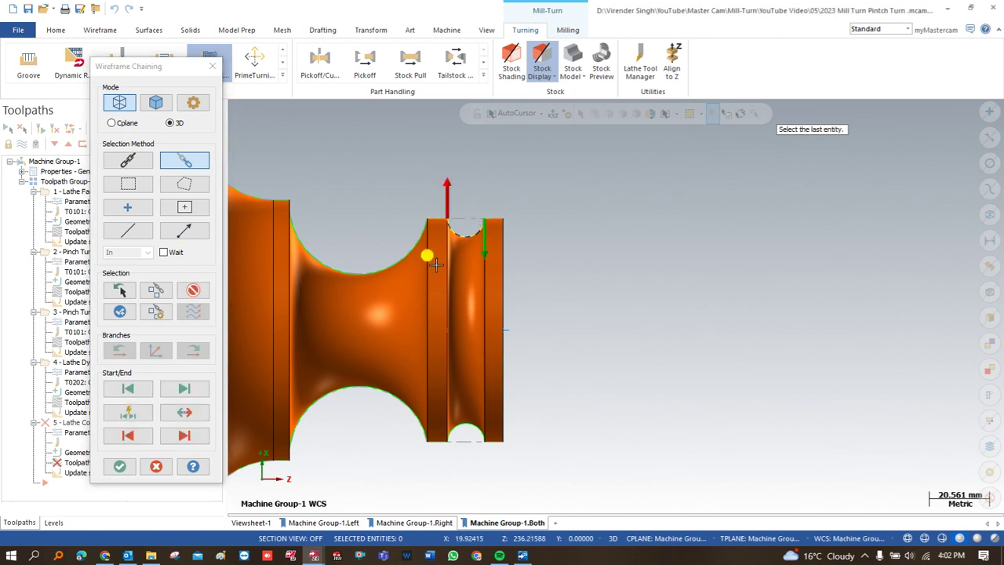
left_click(120, 467)
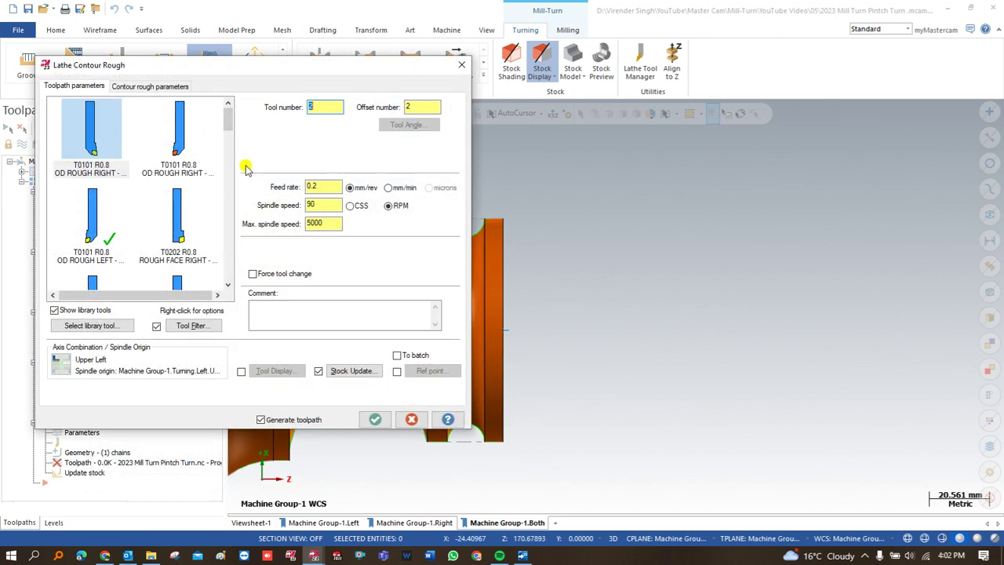
Confirm the Upper Left axis combination and select tool T142142 R5. OD TOOL - 10. BUTTON for the contour rough
left_click(61, 364)
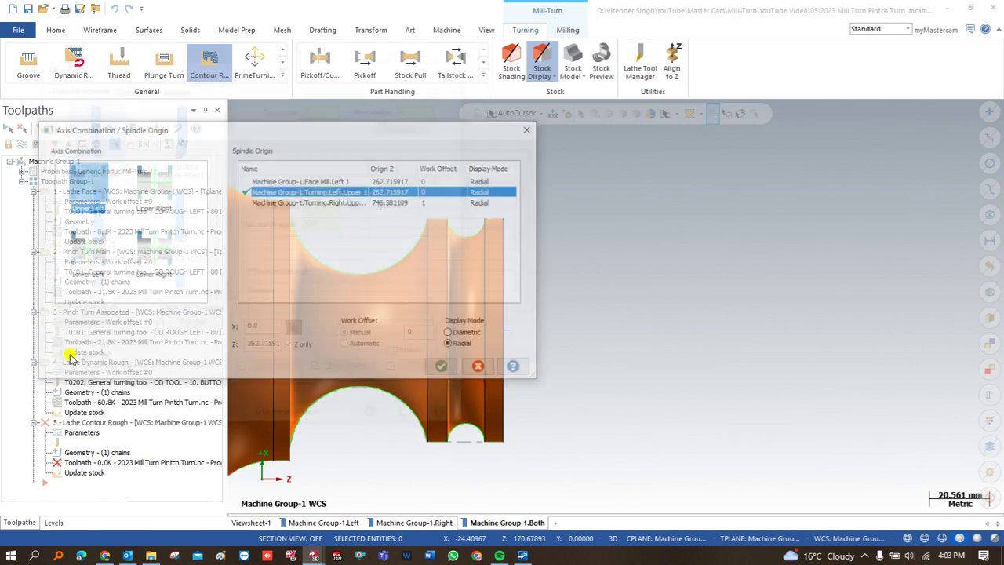
left_click(441, 367)
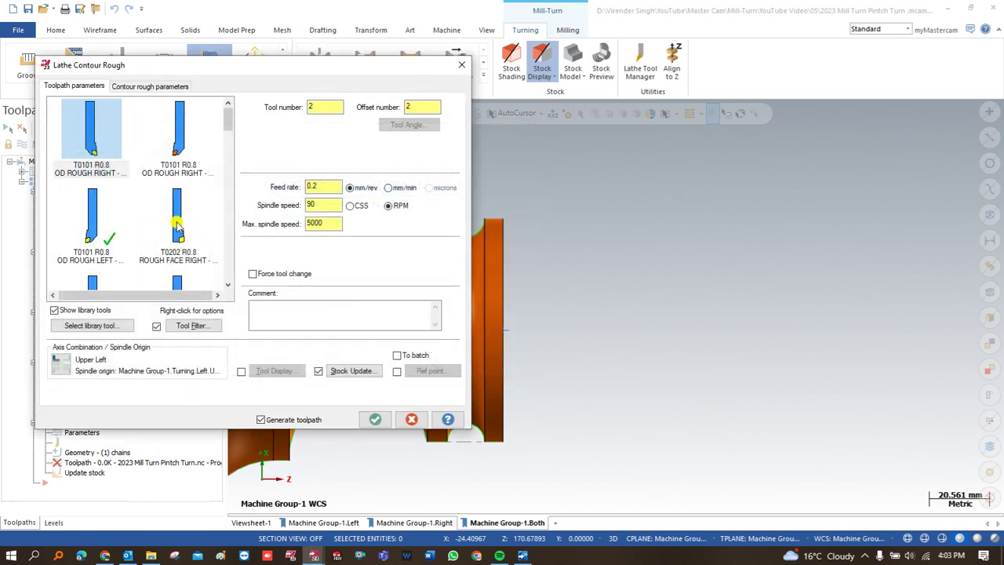
scroll(134, 211, "down", 5)
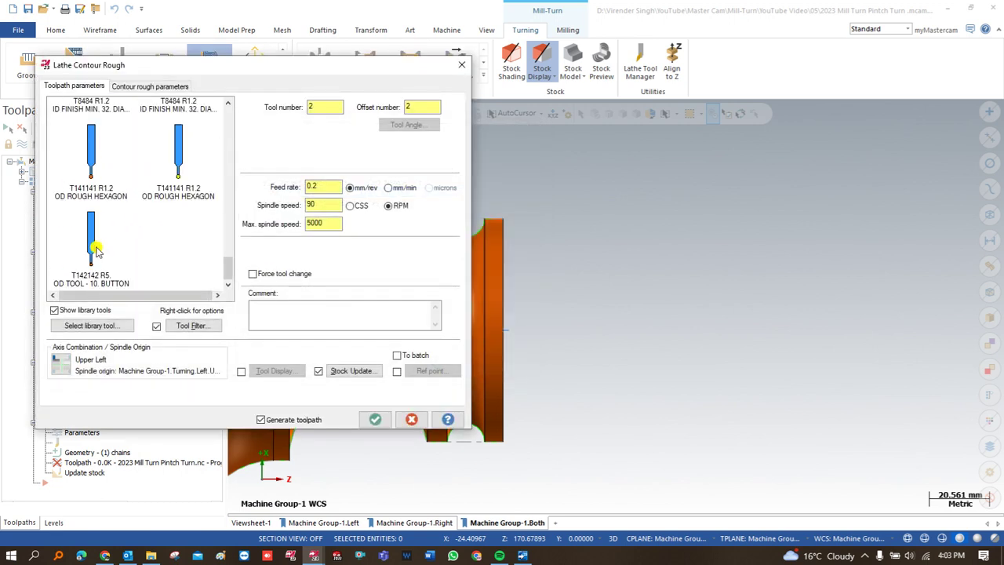
left_click(95, 248)
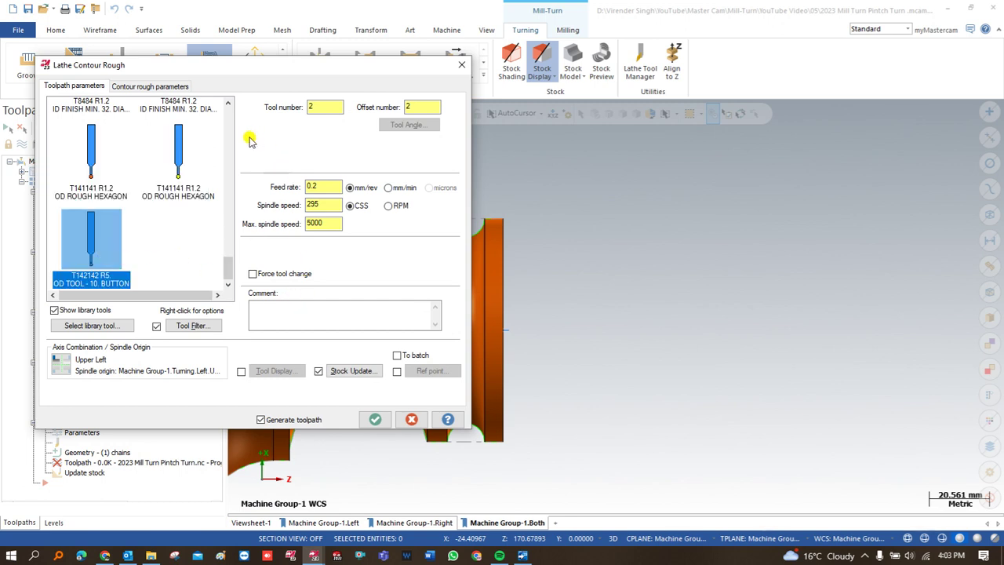
Enable reference points for the contour rough operation and pick an approach point at X 47.124131, Z 10.980247
left_click(397, 371)
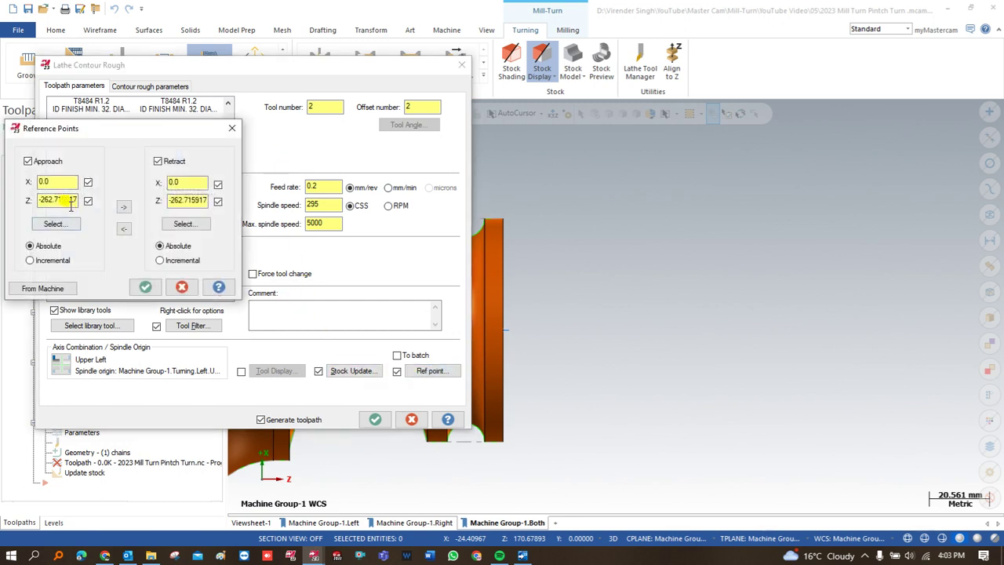
left_click(57, 224)
left_click(525, 186)
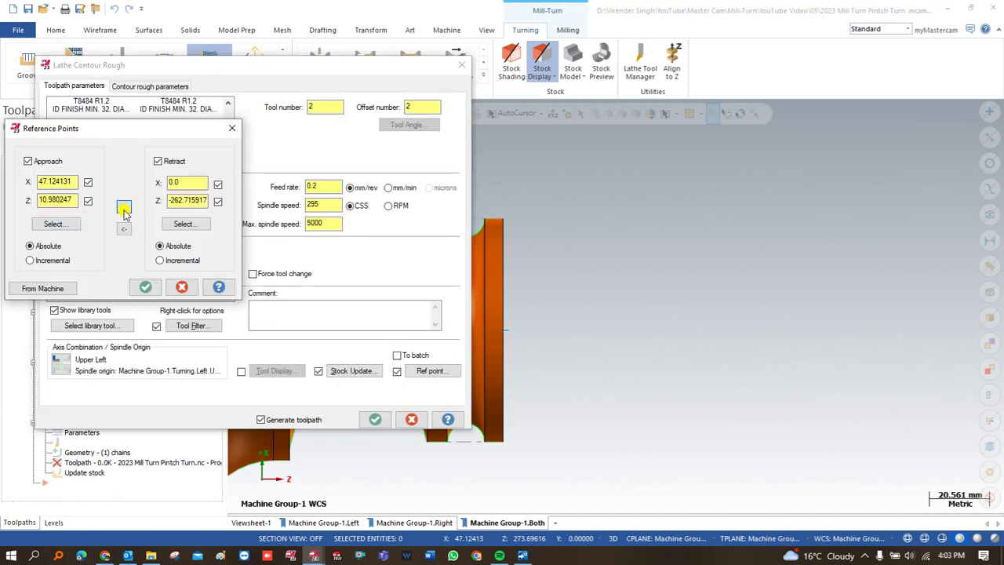
left_click(145, 288)
Give the contour rough automatically calculated entry and exit vectors with a minimum length of 2, generate it and start its backplot
left_click(135, 86)
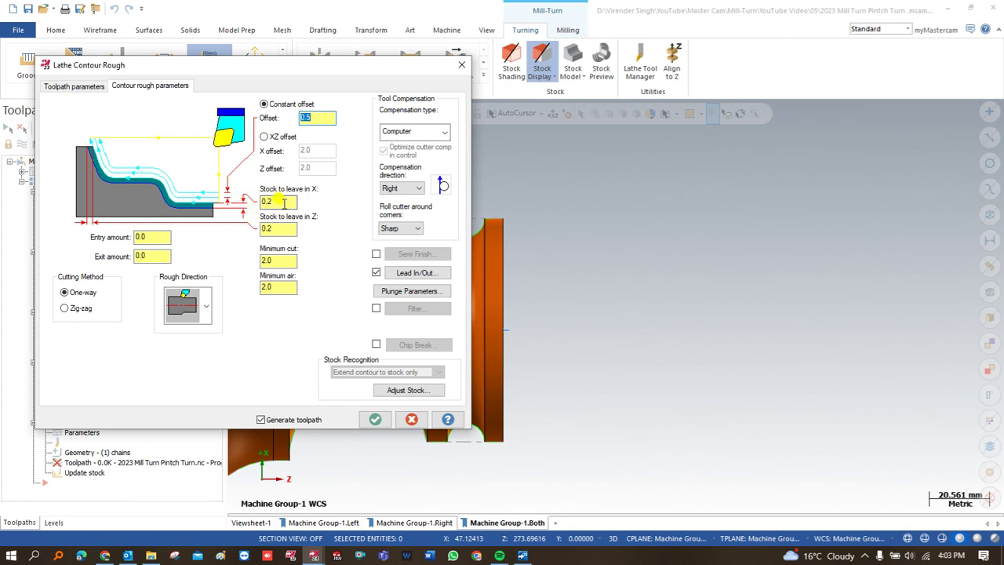
left_click(406, 272)
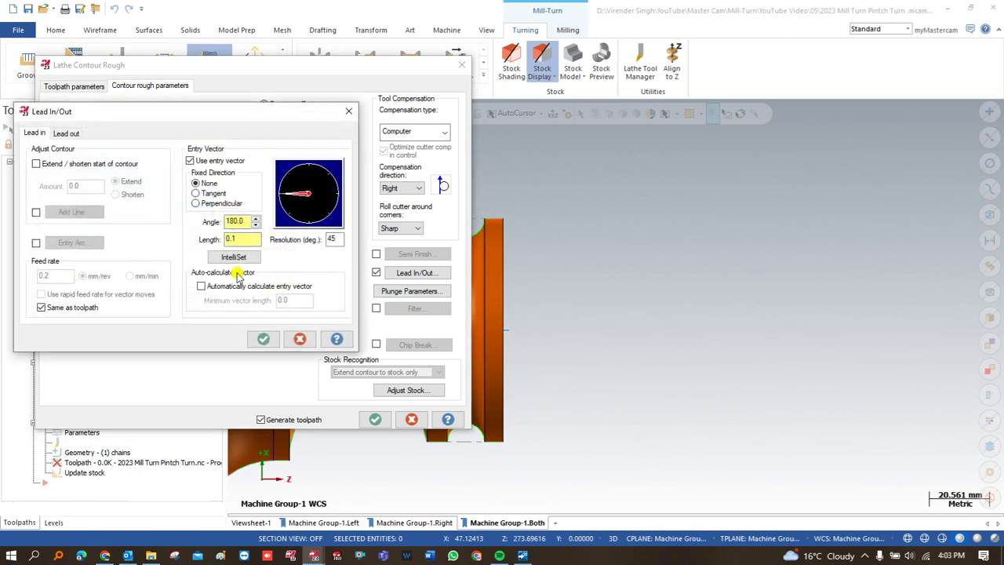
left_click(201, 286)
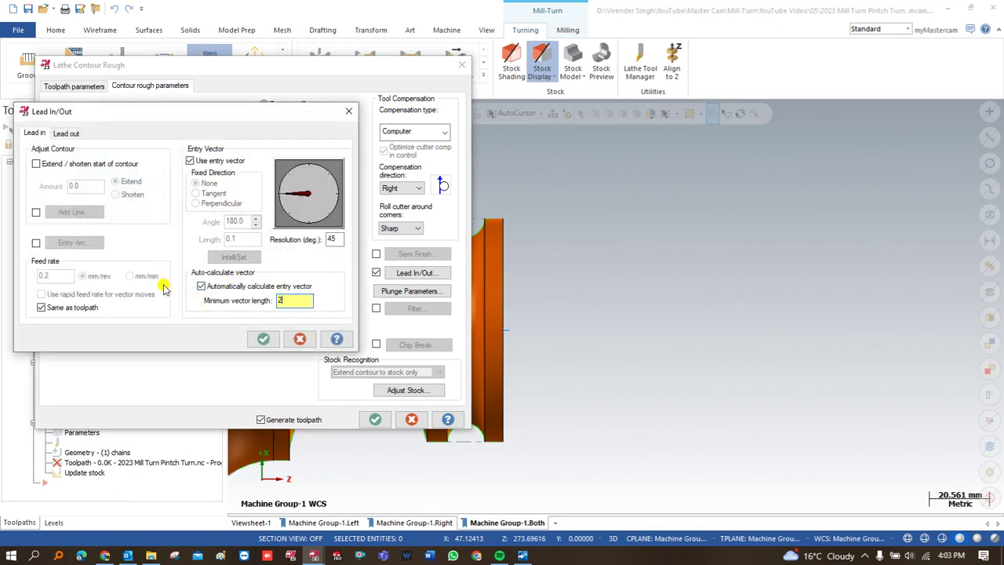
left_click(63, 133)
left_click(242, 287)
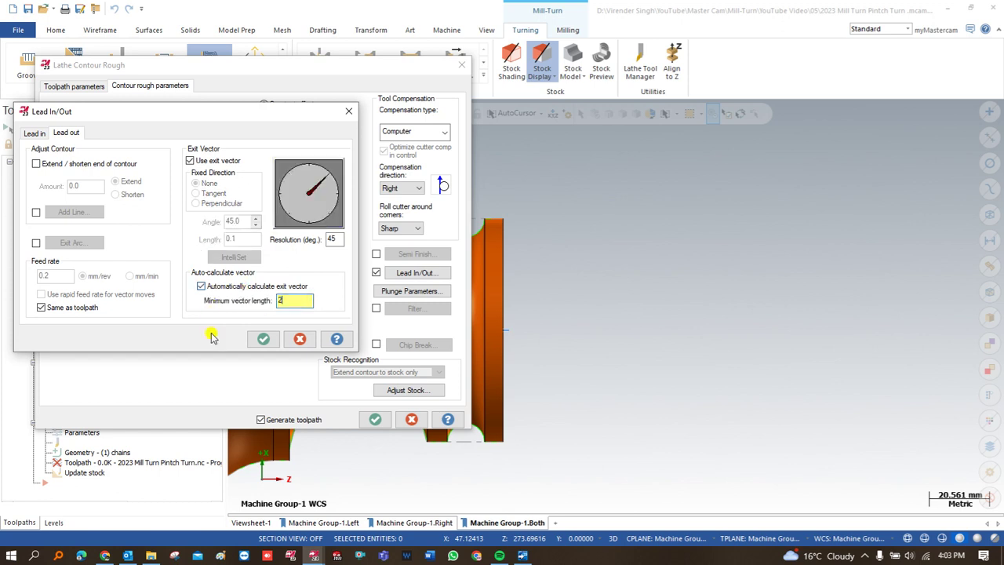
left_click(264, 339)
left_click(375, 420)
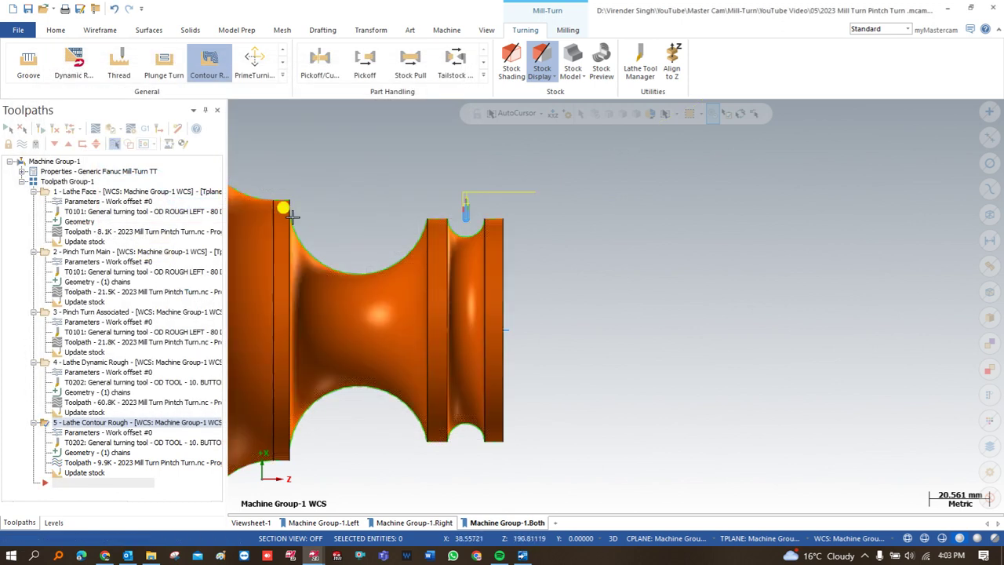
left_click(95, 130)
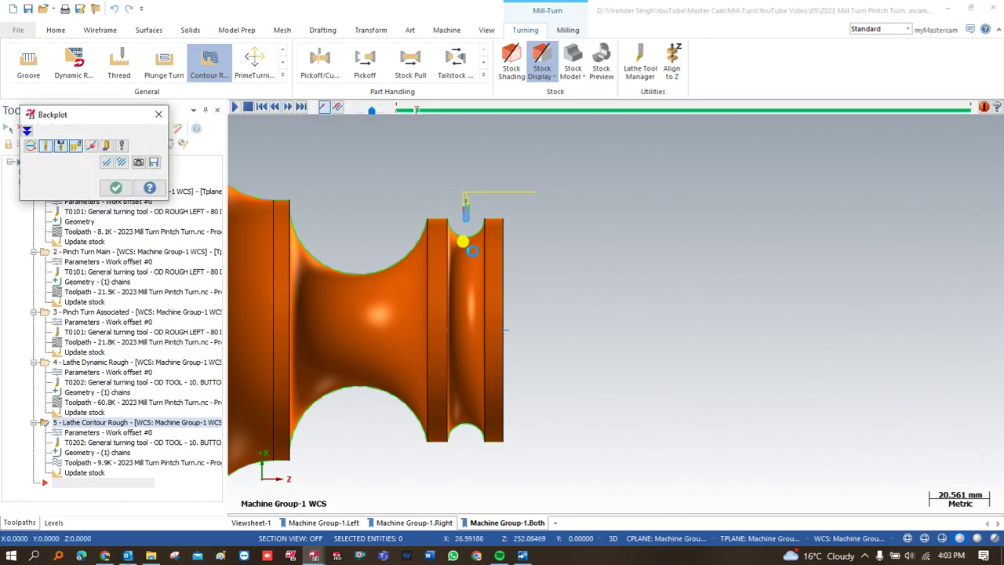
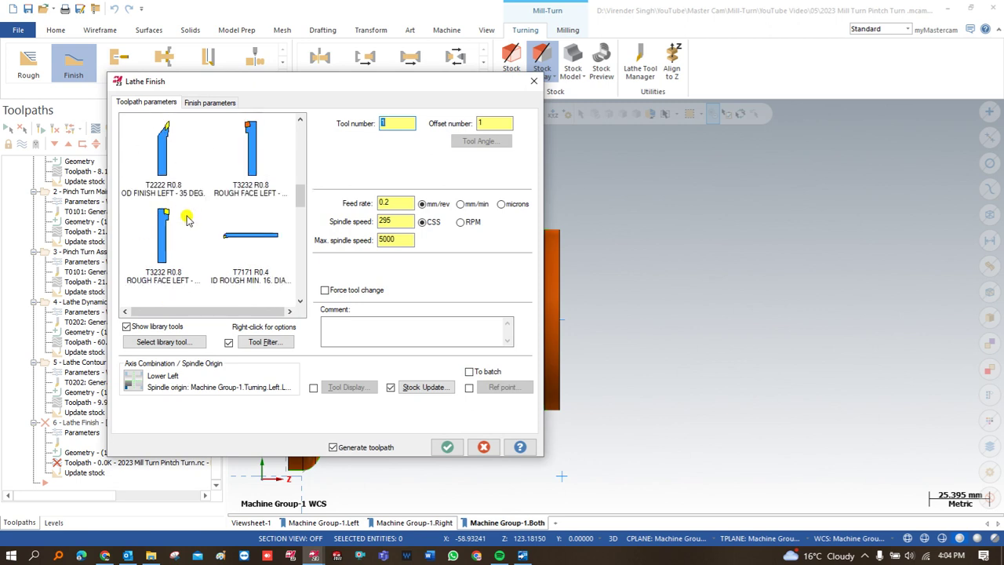
Select tool T0202 R5. OD TOOL - 10. BUTTON for the Lathe Finish toolpath
scroll(180, 218, "up", 3)
scroll(141, 266, "down", 1)
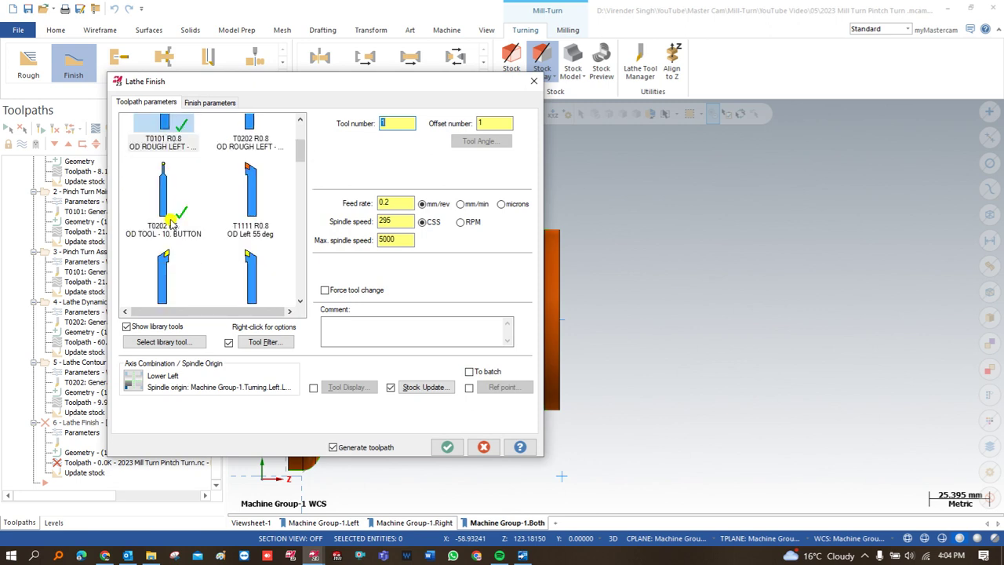
left_click(162, 196)
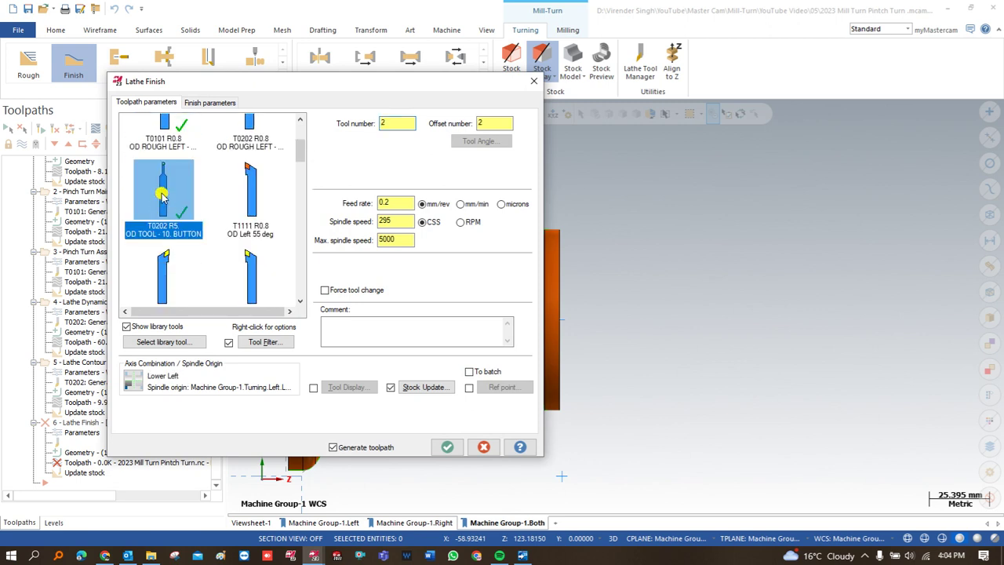
Enable reference points for the finish operation, picking an approach point at about X 48.1, Z 16.3 and copying it to the retract point
left_click(469, 387)
left_click(502, 387)
left_click(51, 225)
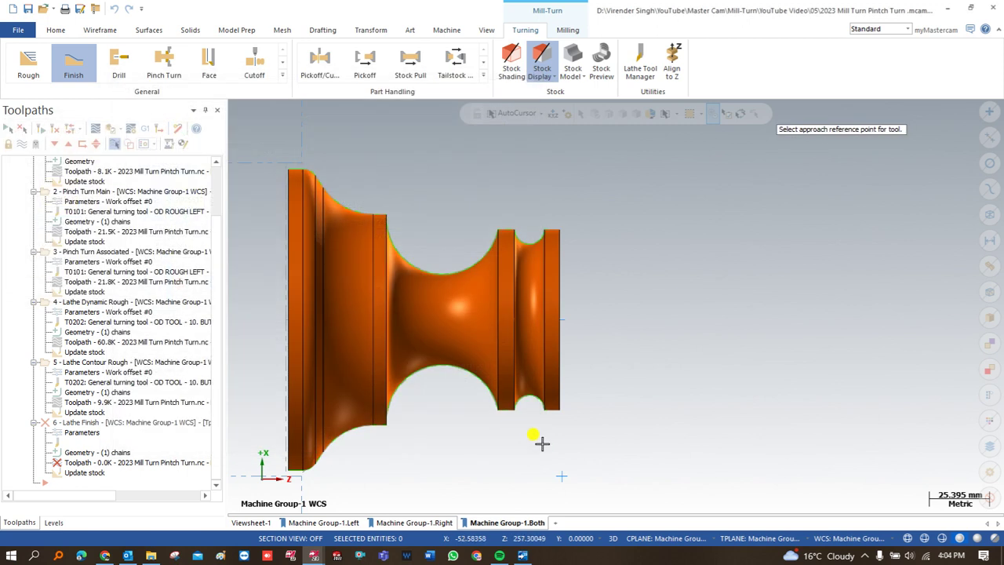
left_click(599, 433)
left_click(126, 207)
left_click(146, 279)
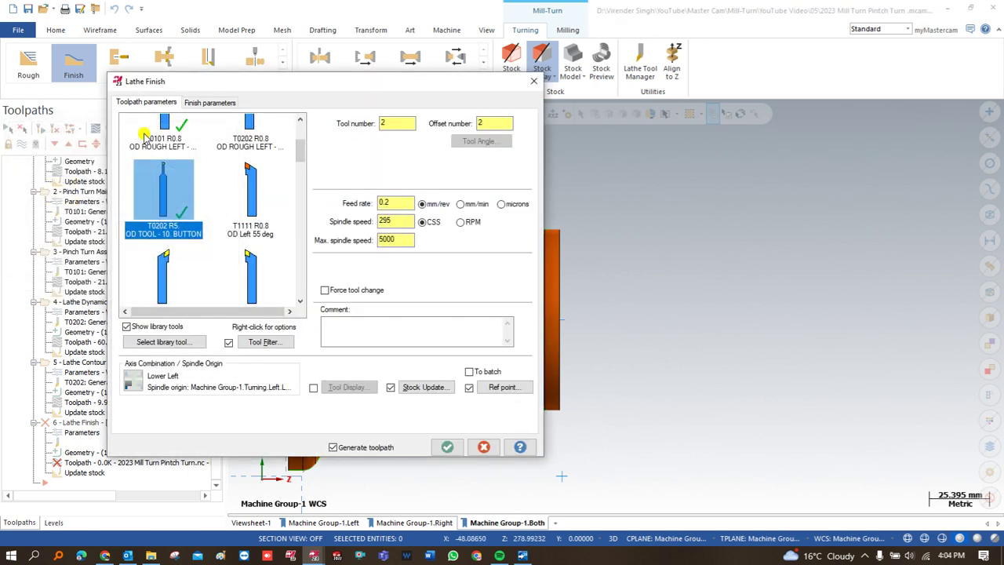
Enable automatically calculated entry and exit vectors for the finish toolpath, with a minimum exit vector length of 2
left_click(211, 101)
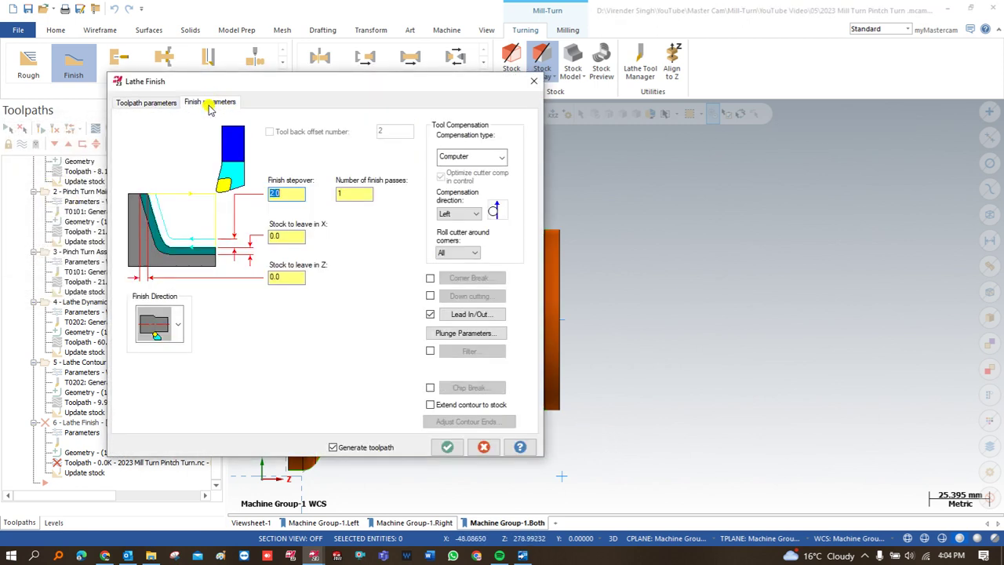
left_click(470, 315)
left_click(215, 287)
left_click(66, 133)
left_click(224, 287)
left_click(267, 338)
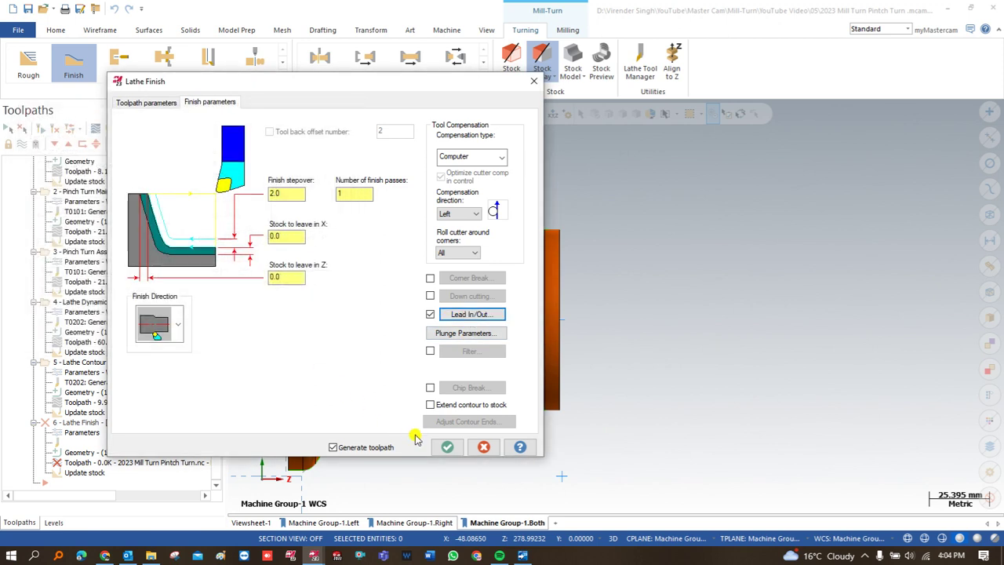
Try to generate the Lathe Finish toolpath and keep the operation in the toolpath group
left_click(447, 447)
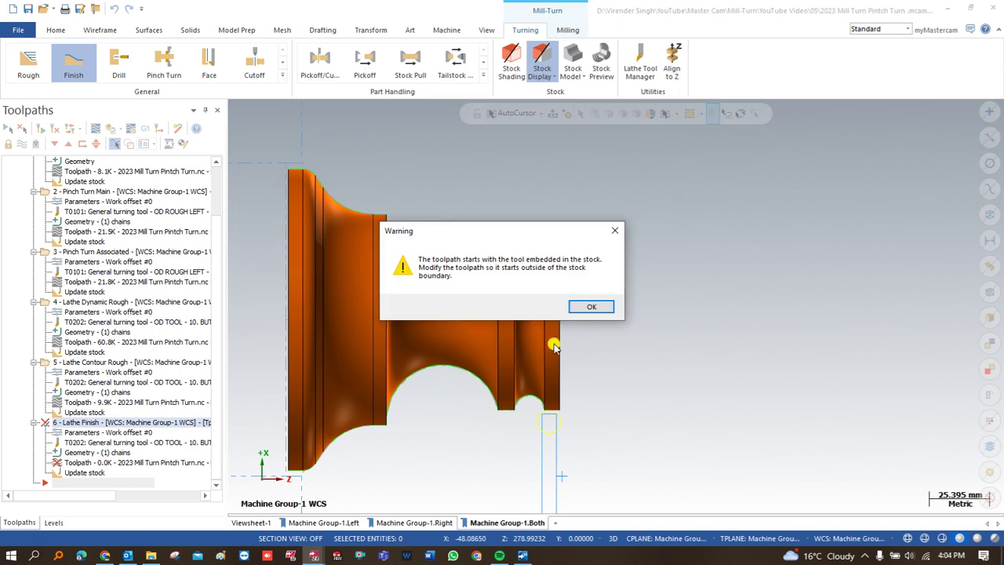
left_click(592, 308)
left_click(543, 307)
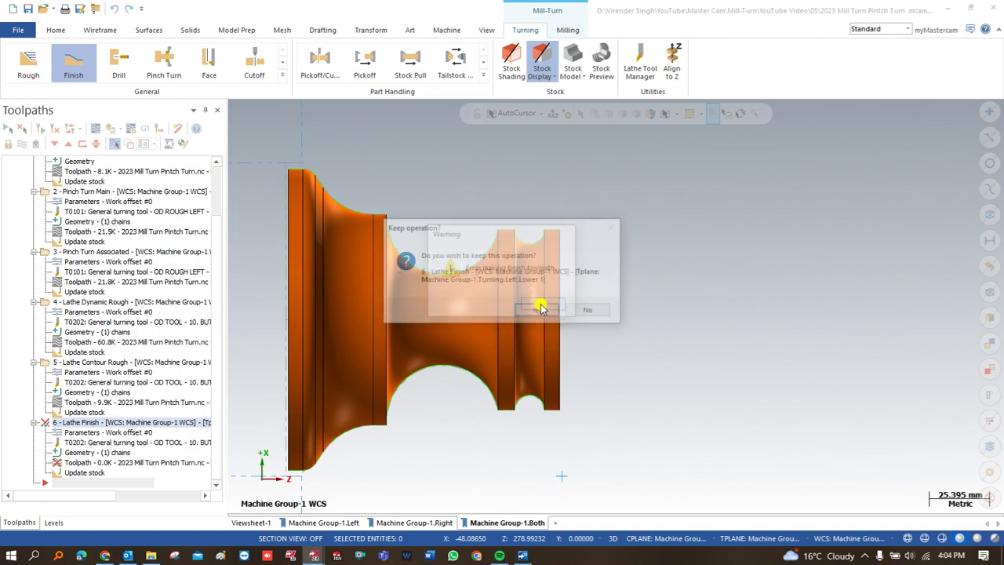
left_click(535, 310)
Try to regenerate the Lathe Finish operation with a minimum entry vector length of 5 and a revised exit vector length
scroll(522, 300, "down", 3)
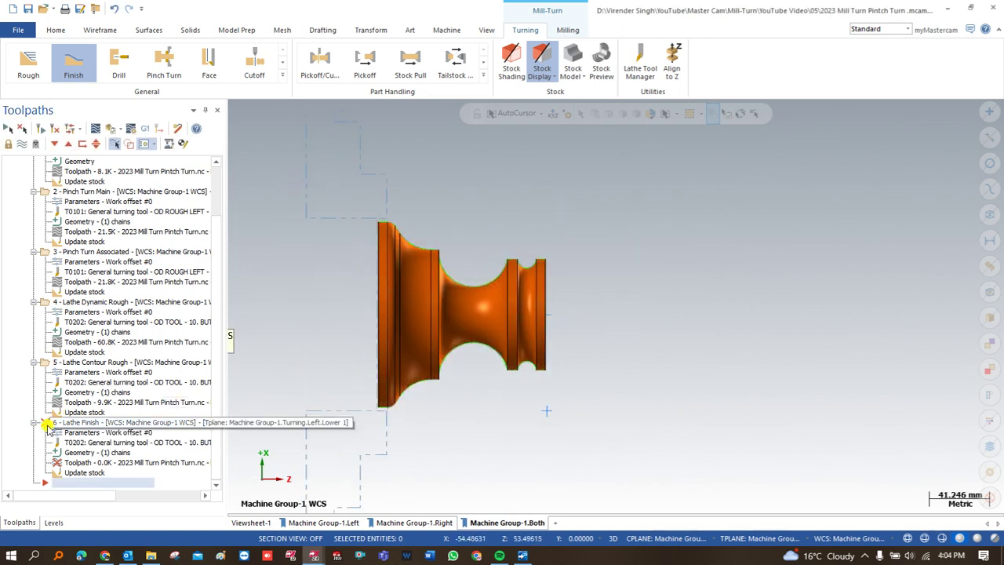
left_click(69, 434)
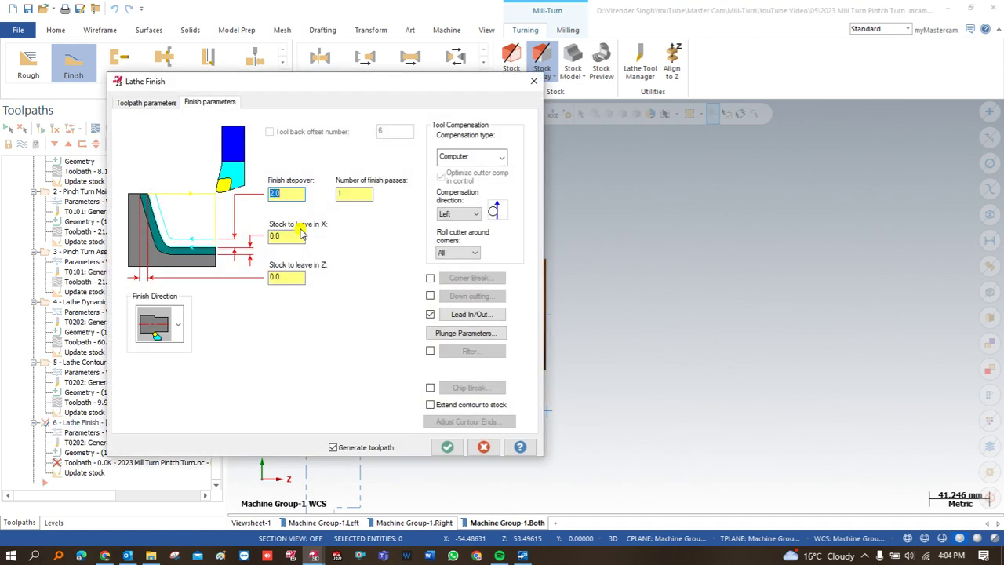
left_click(469, 315)
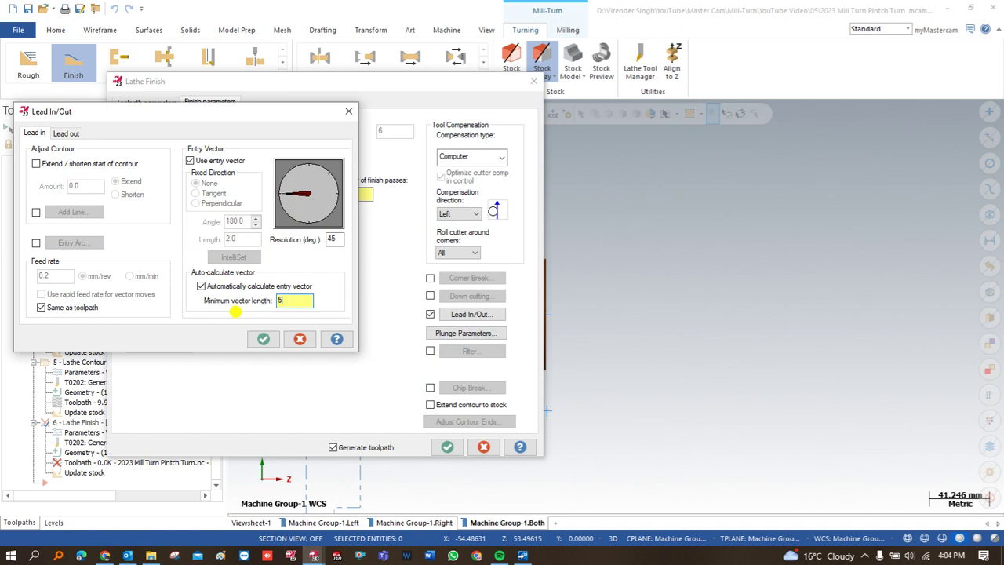
left_click(68, 134)
left_click_drag(292, 301, 192, 303)
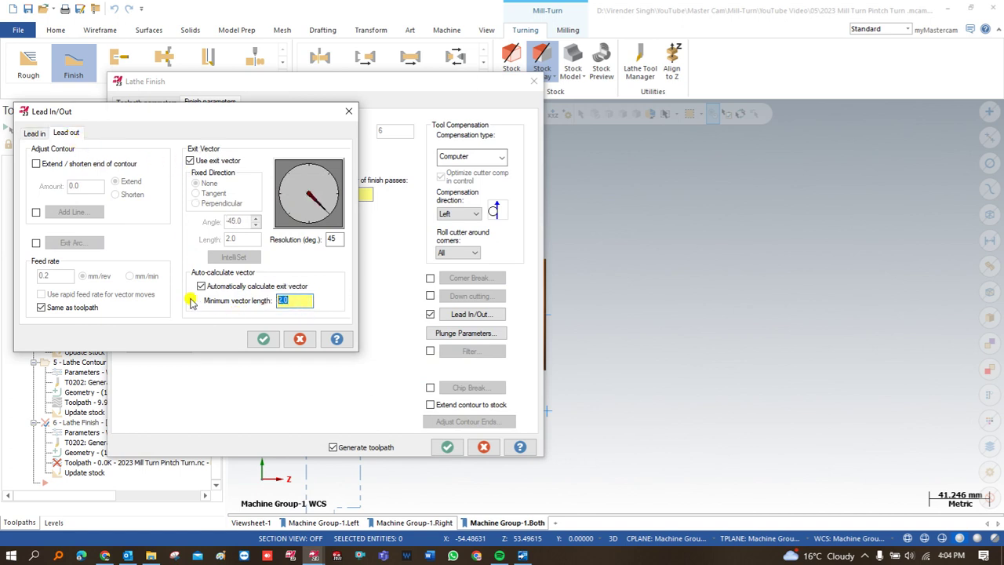
left_click(263, 338)
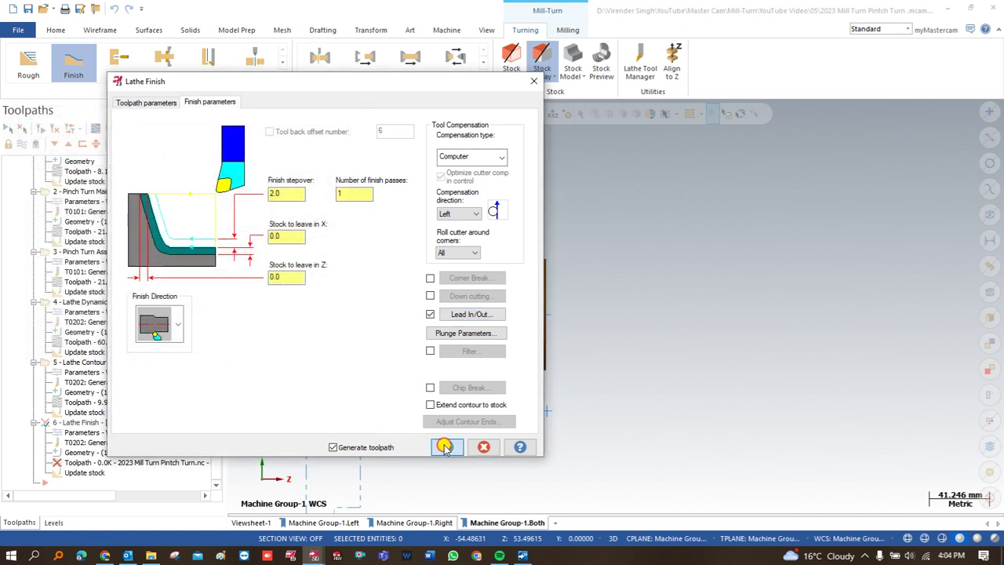
left_click(447, 446)
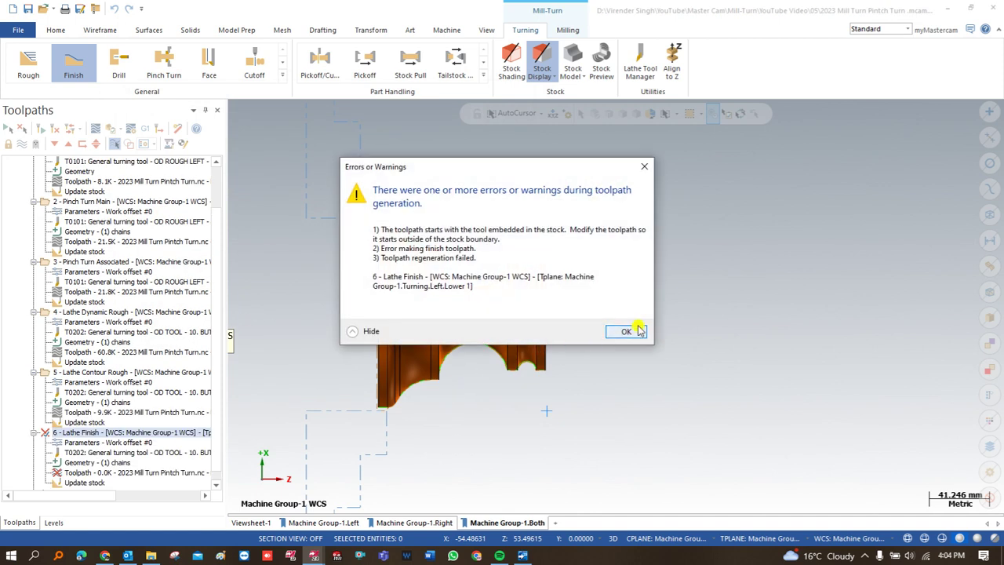
left_click(626, 331)
Replace the finish operation's automatic entry vector with a fixed one at angle 90, length 2, and regenerate the toolpath
scroll(498, 363, "up", 1)
scroll(497, 363, "up", 4)
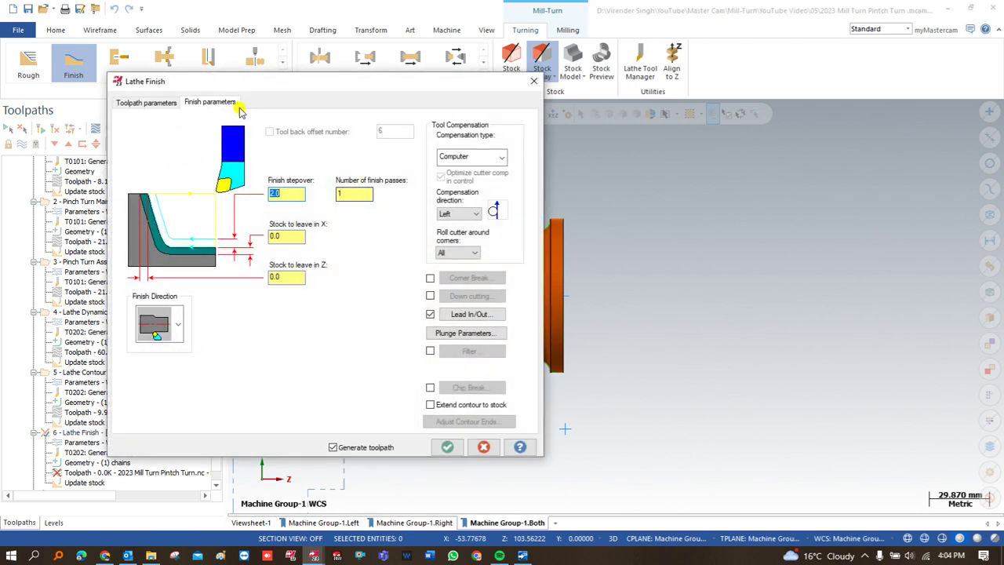
left_click(469, 314)
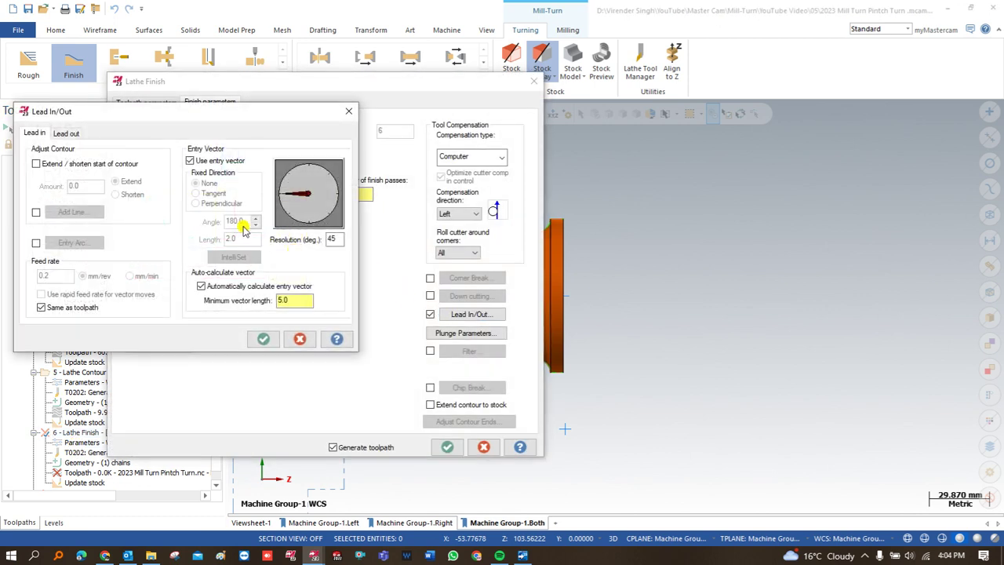
left_click(191, 161)
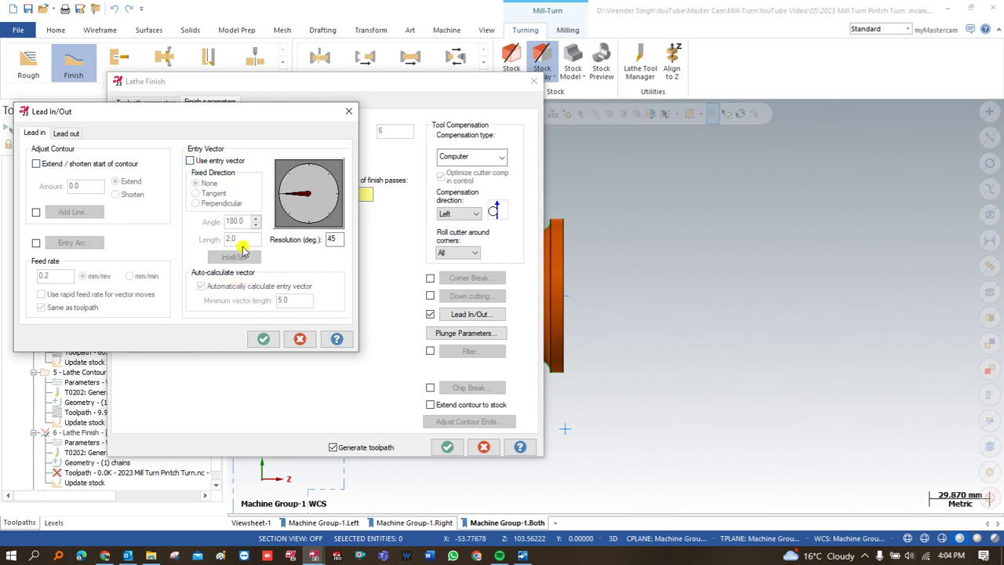
left_click(211, 161)
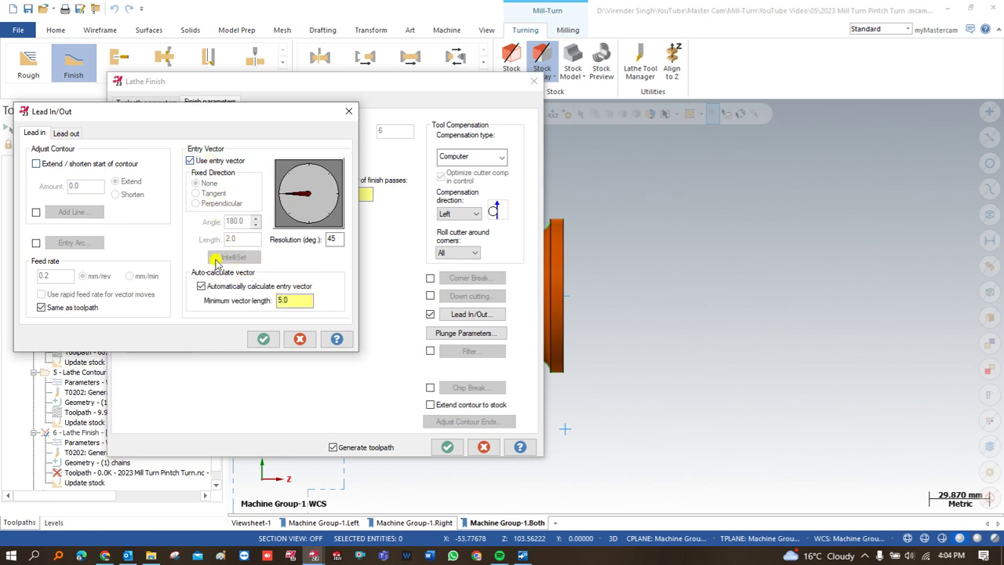
left_click(220, 288)
left_click(308, 171)
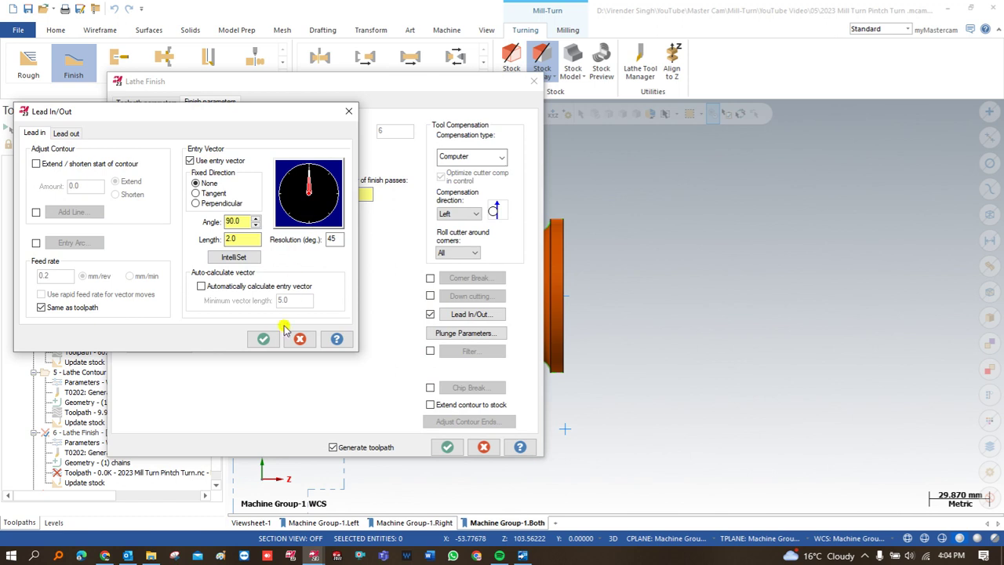
left_click(267, 339)
left_click(448, 447)
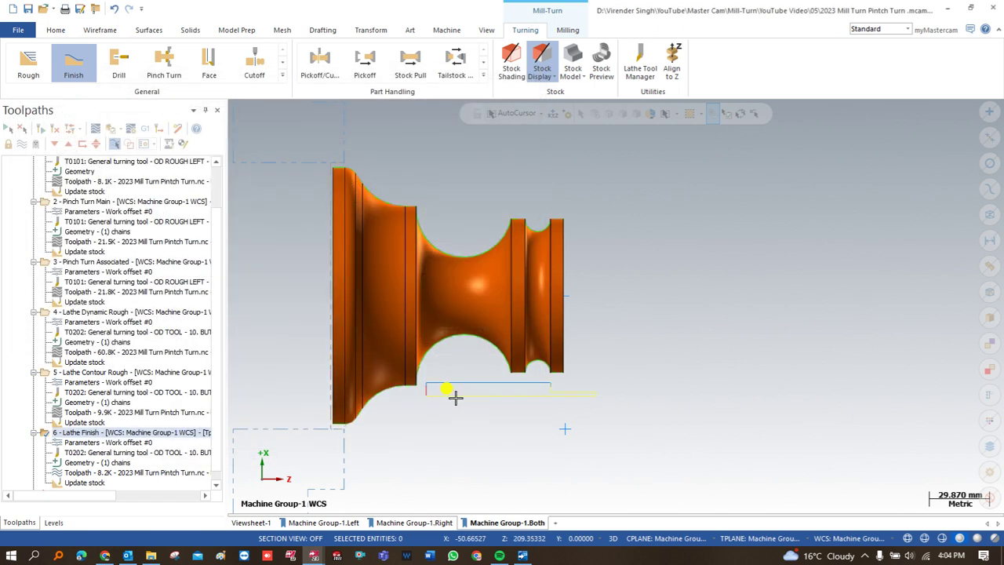
Change the finish operation's plunge cutting to the second option, the groove-following one without direction arrows, and regenerate the toolpath
scroll(455, 398, "up", 1)
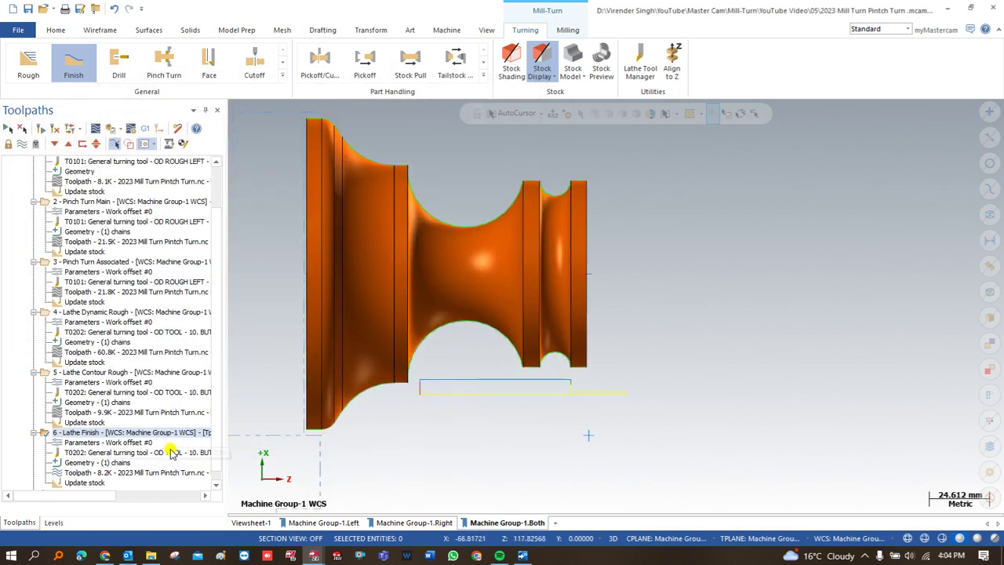
left_click(112, 444)
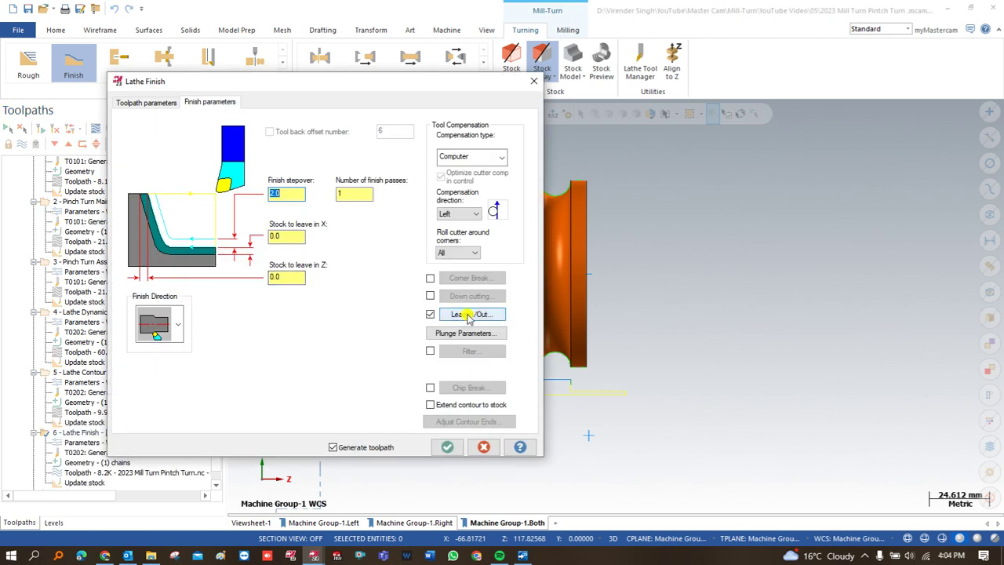
left_click(468, 333)
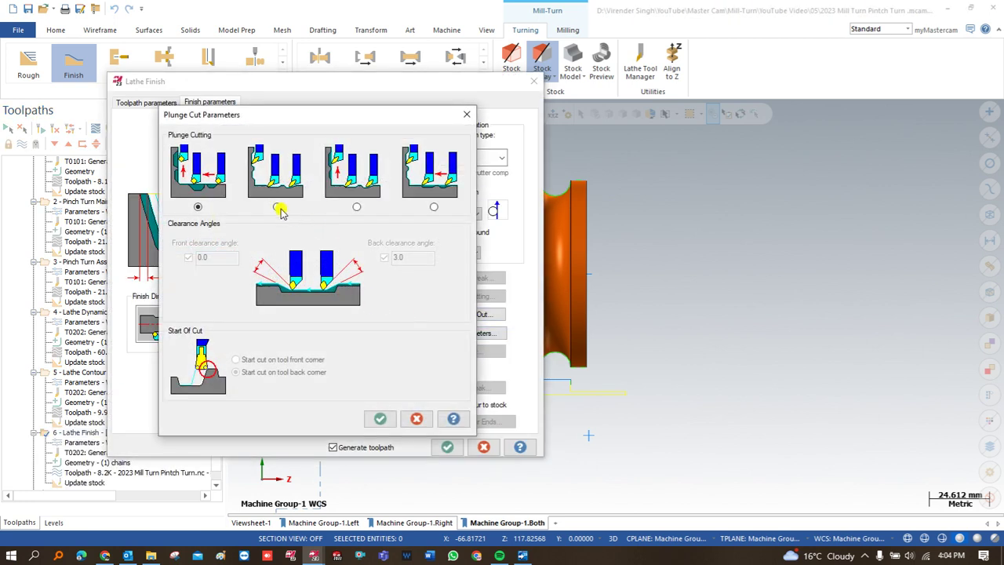
left_click(278, 207)
left_click(380, 418)
left_click(447, 447)
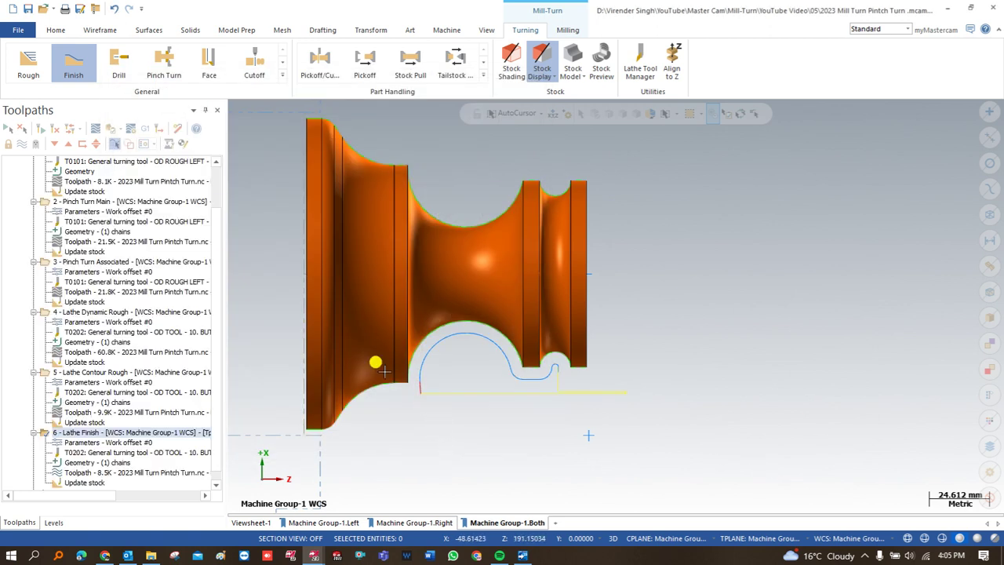
Backplot the Lathe Finish operation to check the button tool's motion along the lower grooves
key("alt+t")
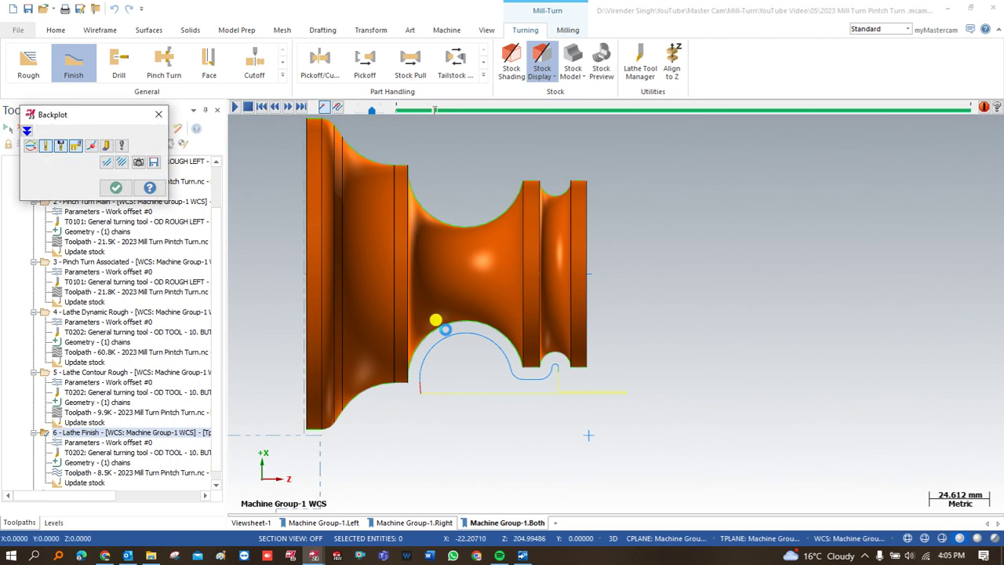
key("r")
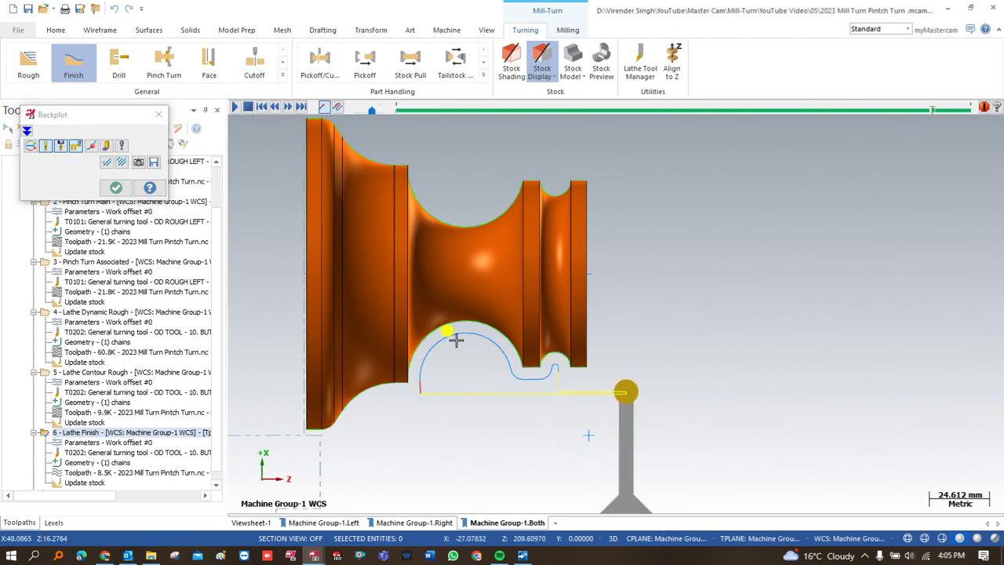
key("Escape")
middle_click_drag(478, 359, 452, 262)
right_click(460, 226)
left_click(468, 339)
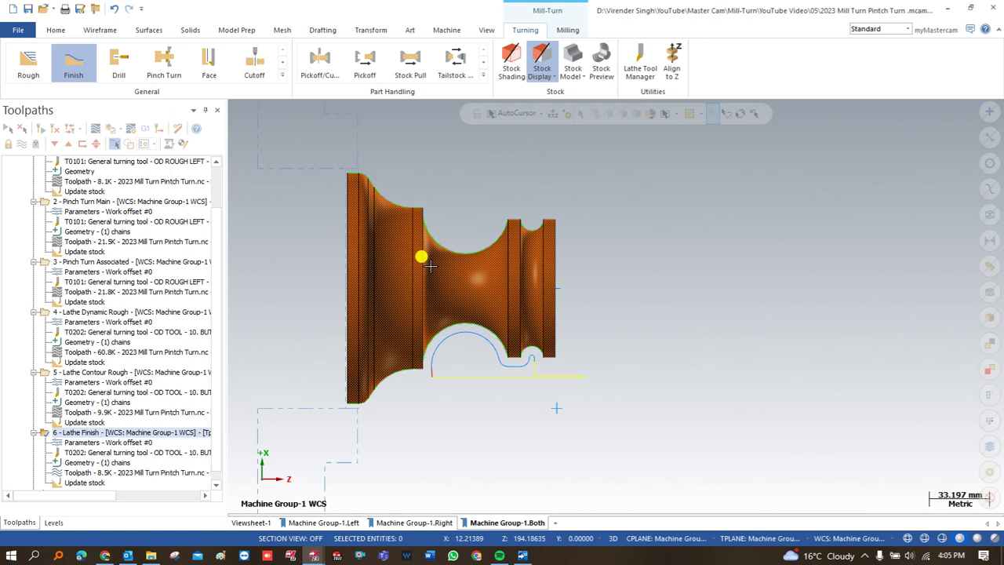
scroll(424, 271, "down", 1)
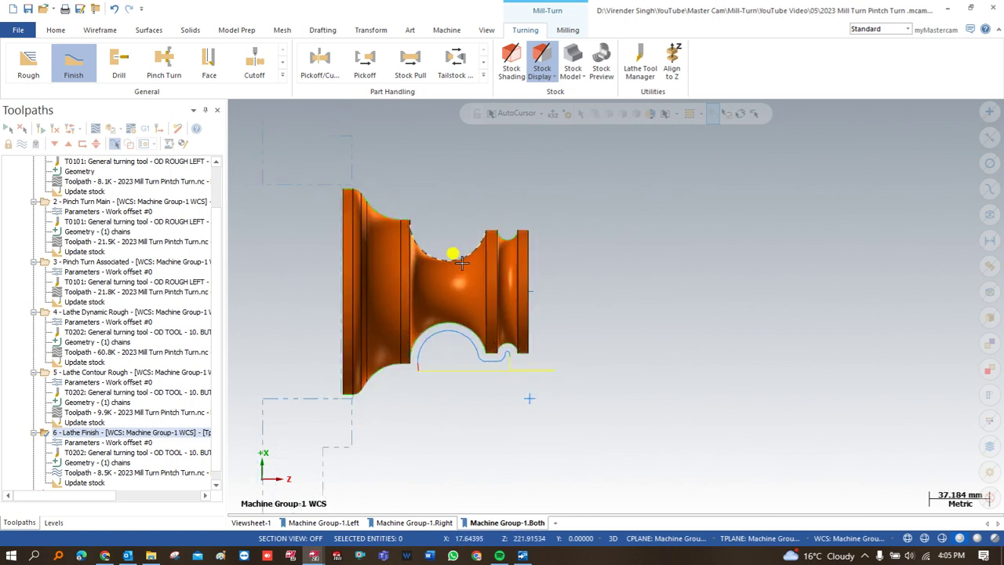
Add a pickoff part-handling sequence using the Pickoff (Upper Stream) strategy with its default spindle and turret operations
scroll(421, 269, "up", 5)
scroll(410, 285, "down", 7)
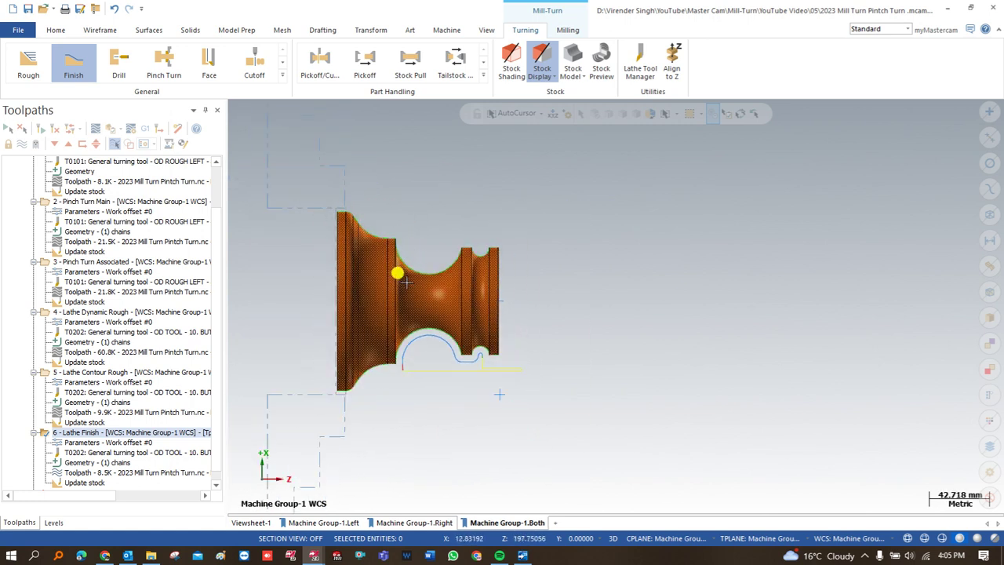
scroll(427, 204, "down", 4)
scroll(218, 226, "down", 1)
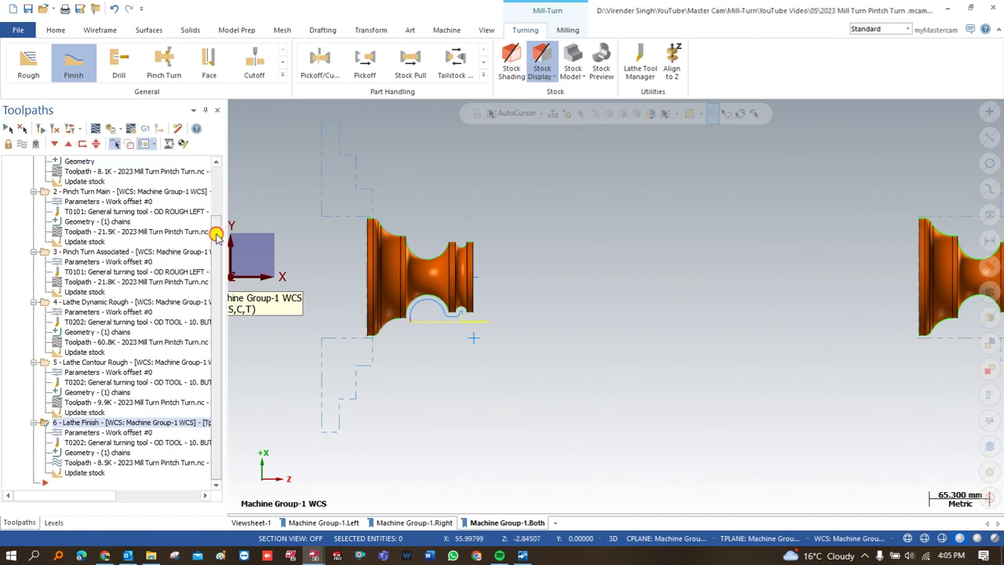
scroll(533, 292, "down", 4)
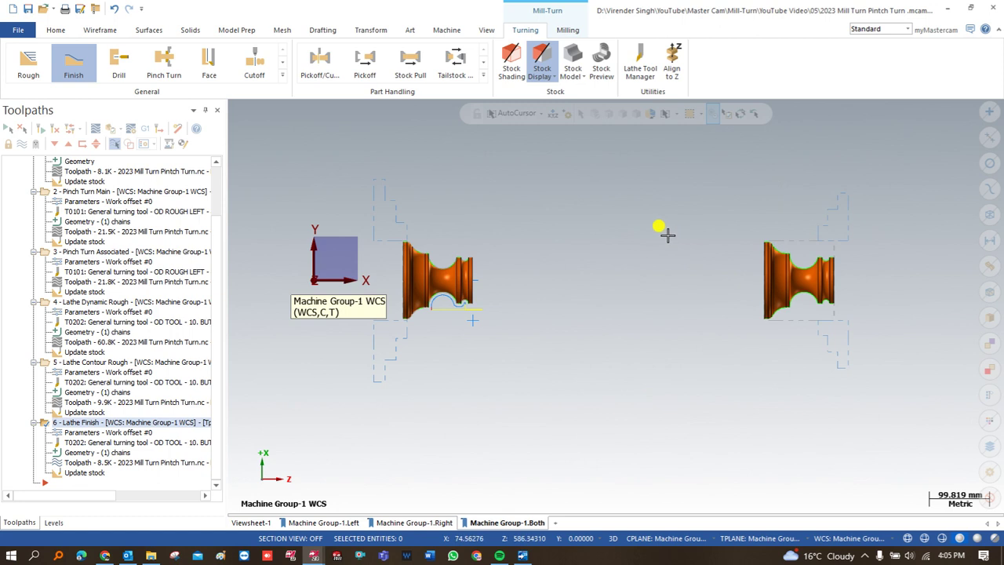
left_click(481, 80)
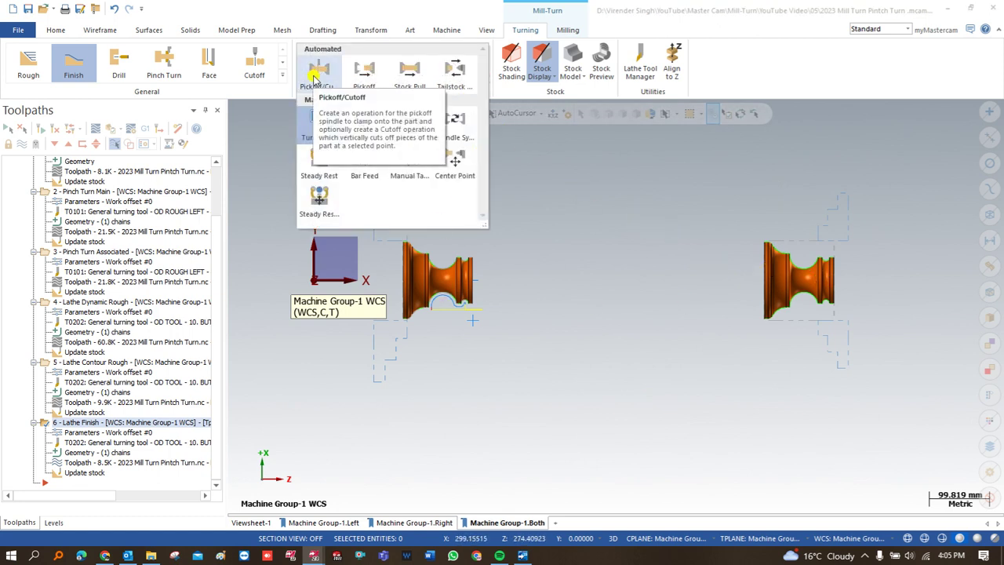
left_click(357, 76)
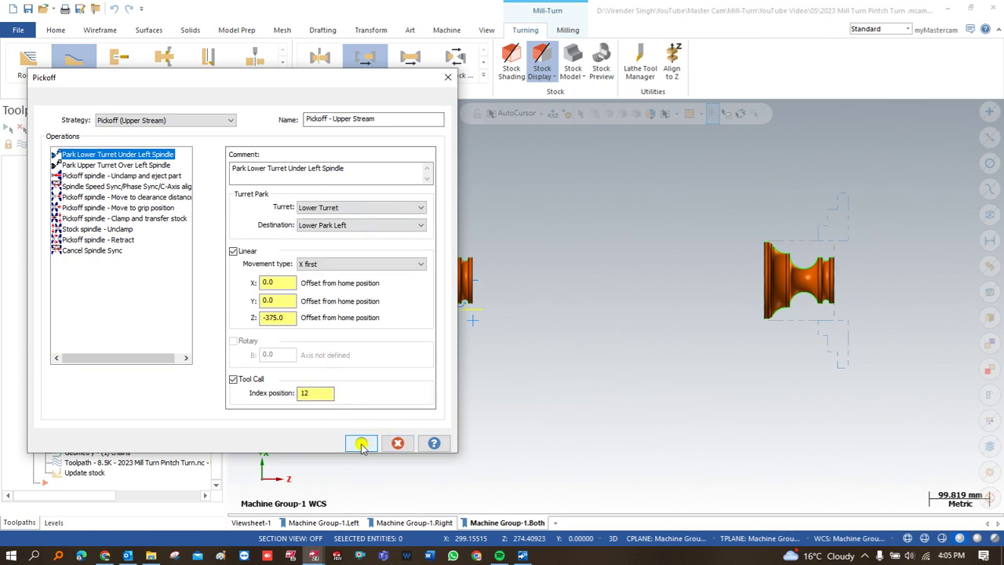
left_click(361, 444)
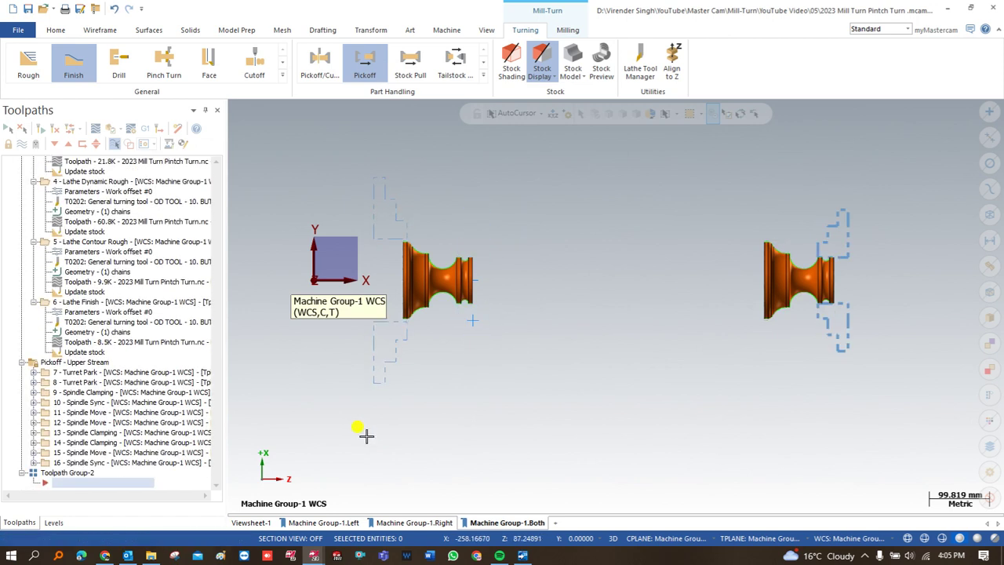
Examine the pickoff sequence's turret park, clamping, sync and spindle move operations together with the chuck jaws' positions at both spindles
scroll(471, 333, "down", 2)
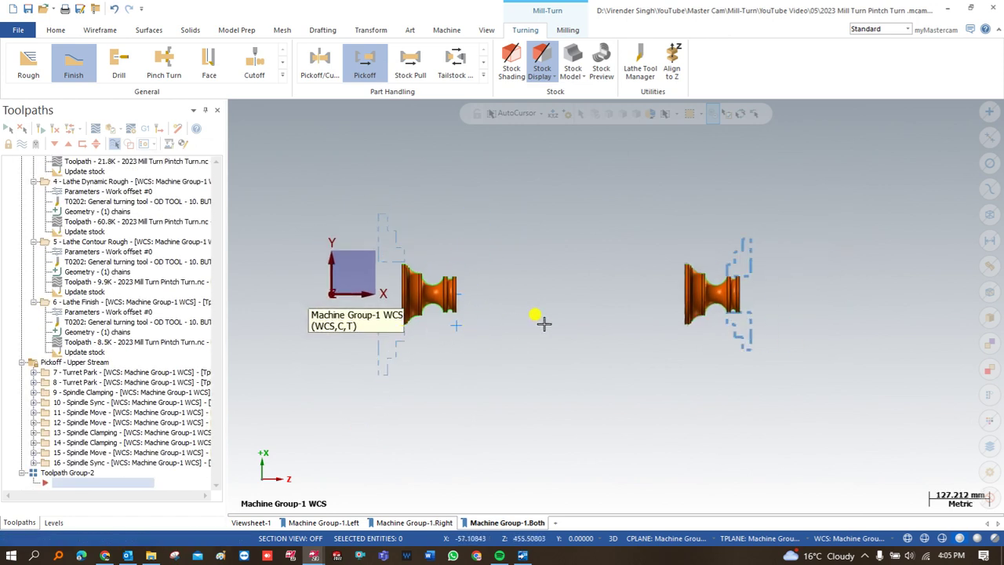
scroll(722, 337, "up", 3)
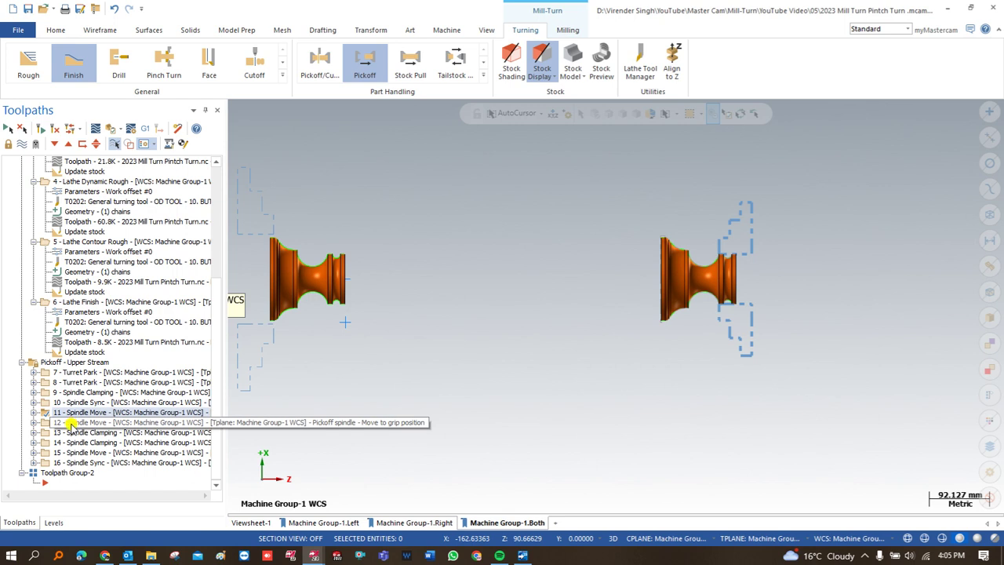
left_click(73, 463)
scroll(408, 245, "down", 1)
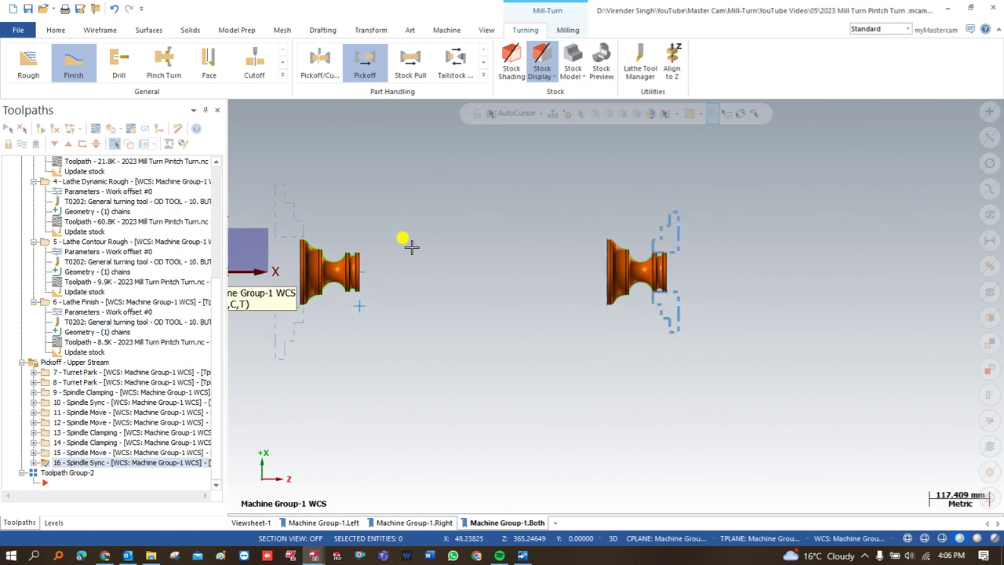
scroll(408, 246, "down", 1)
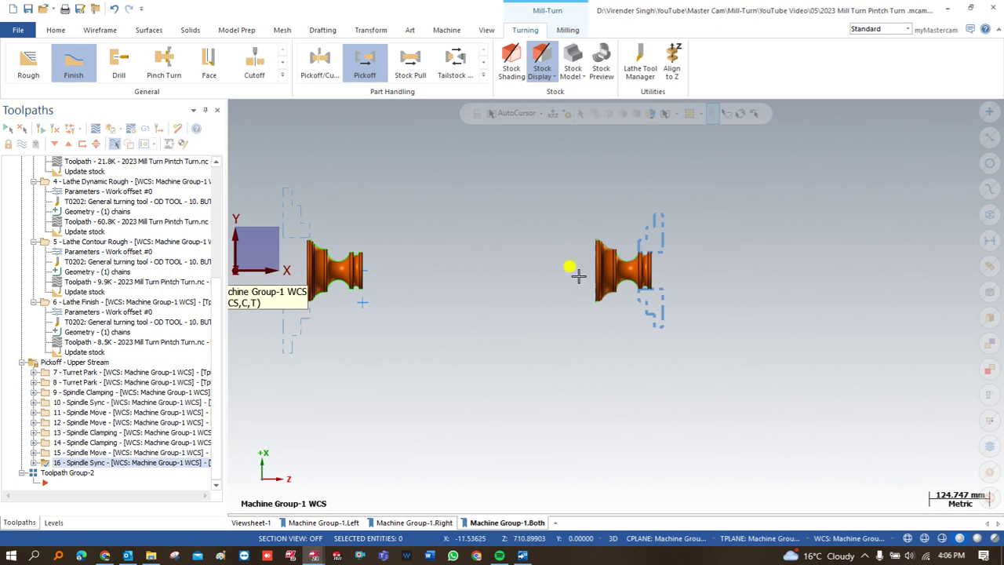
scroll(605, 240, "up", 2)
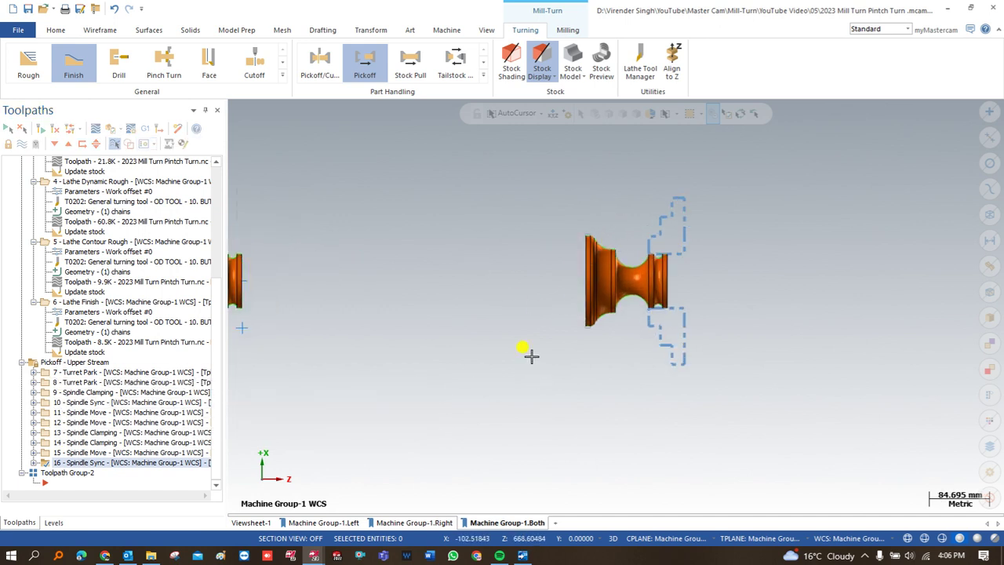
scroll(541, 267, "down", 2)
scroll(381, 301, "down", 1)
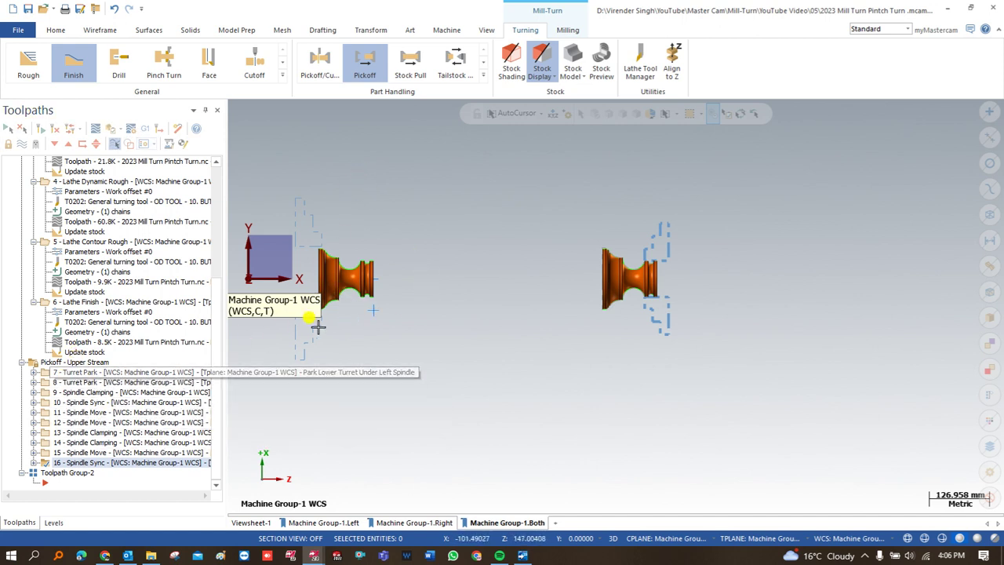
scroll(477, 298, "down", 1)
scroll(404, 292, "up", 2)
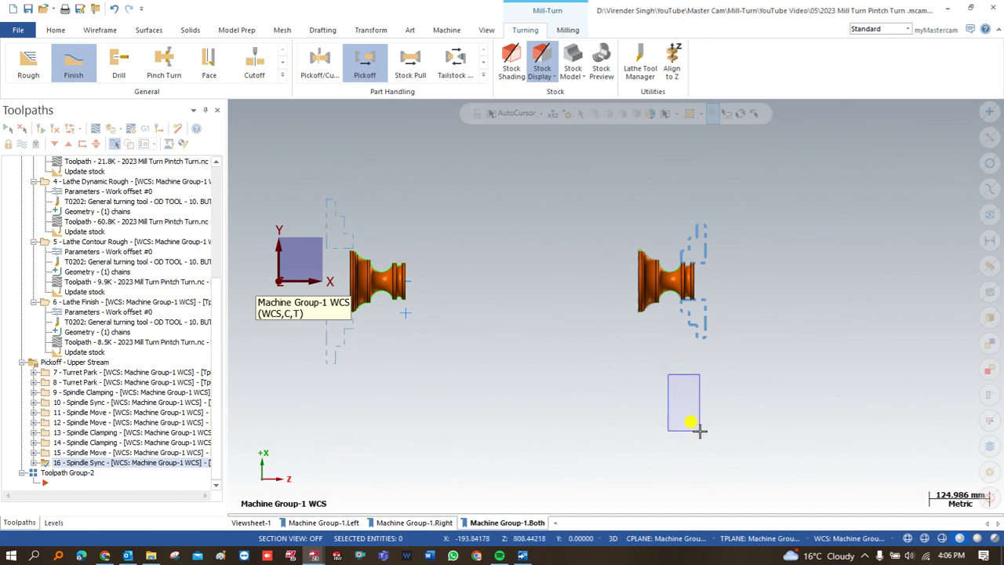
left_click_drag(509, 411, 527, 441)
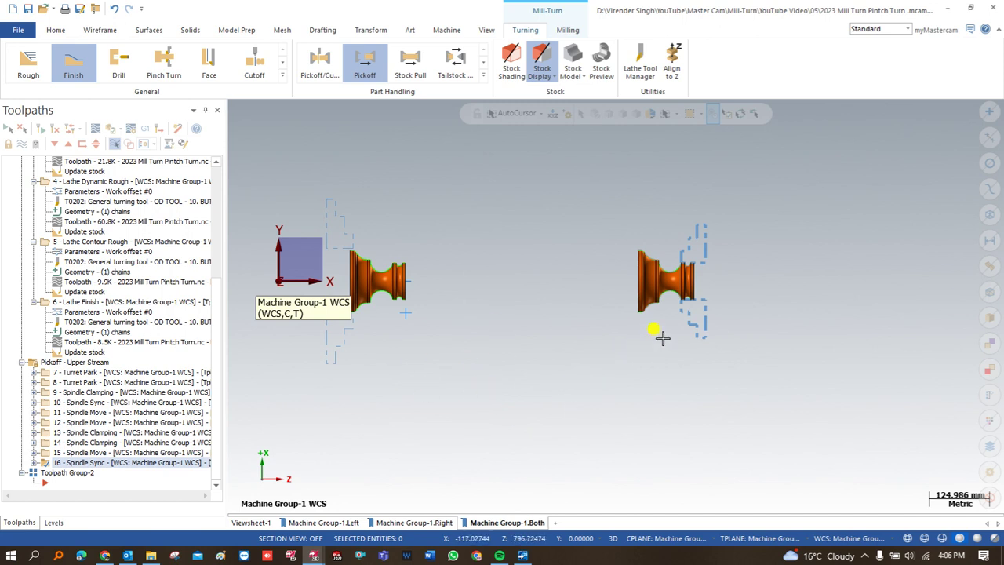
left_click_drag(723, 370, 407, 336)
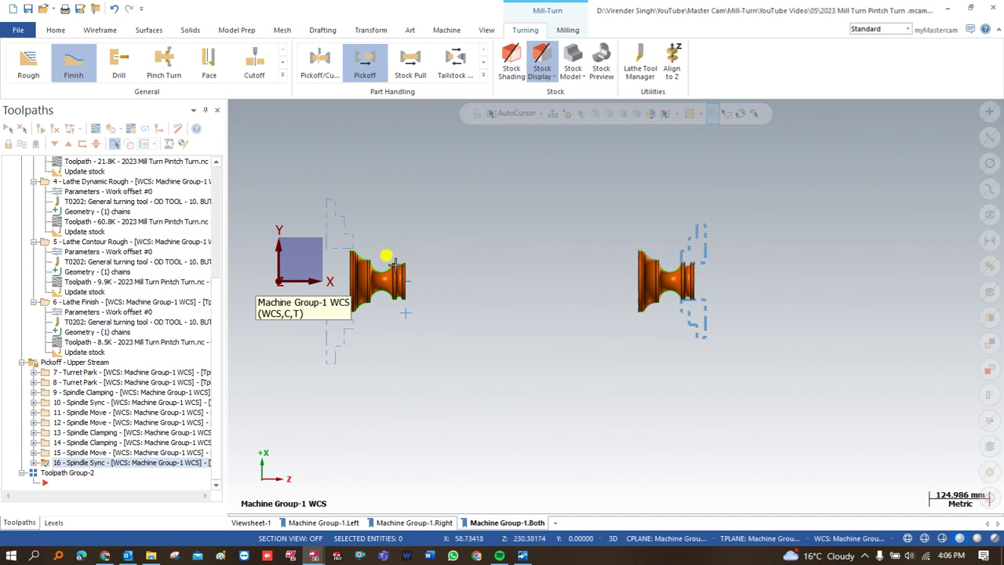
left_click_drag(338, 152, 372, 191)
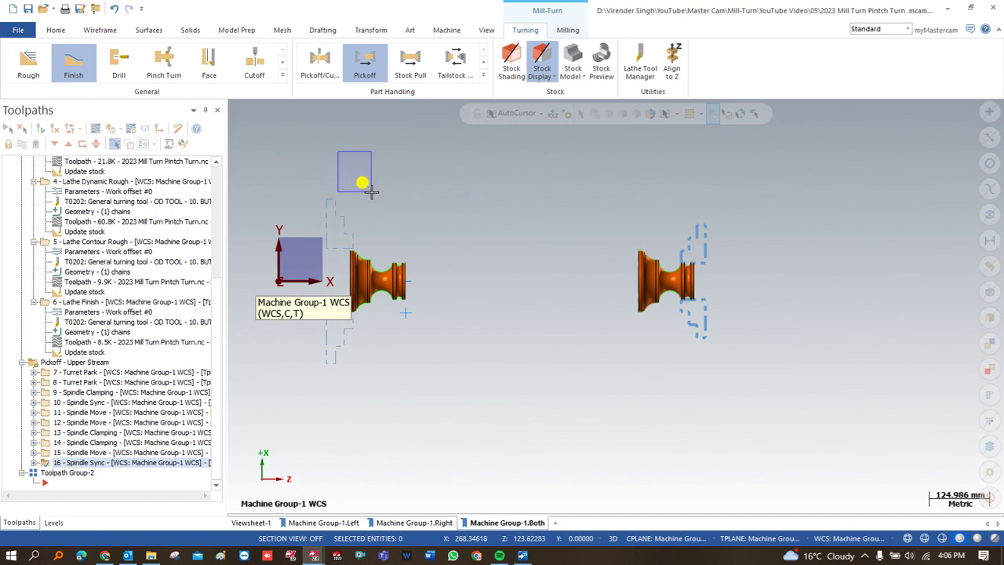
left_click_drag(333, 146, 364, 199)
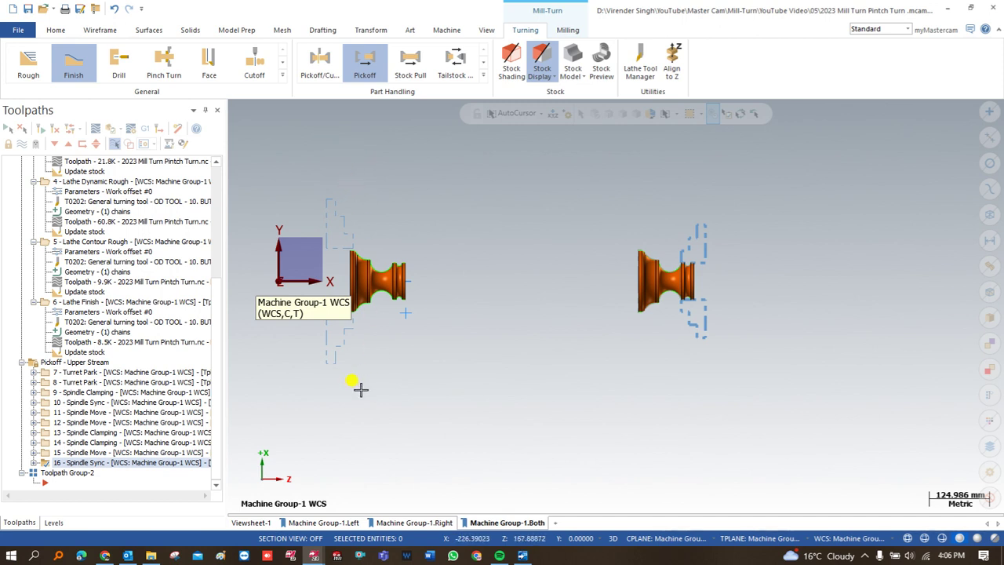
left_click_drag(337, 389, 354, 446)
left_click_drag(621, 335, 656, 371)
left_click_drag(316, 386, 524, 412)
left_click_drag(511, 359, 530, 398)
left_click_drag(510, 354, 534, 418)
Add a Turret Park operation sending the Upper Turret to the Upper Reference Return destination
left_click(483, 76)
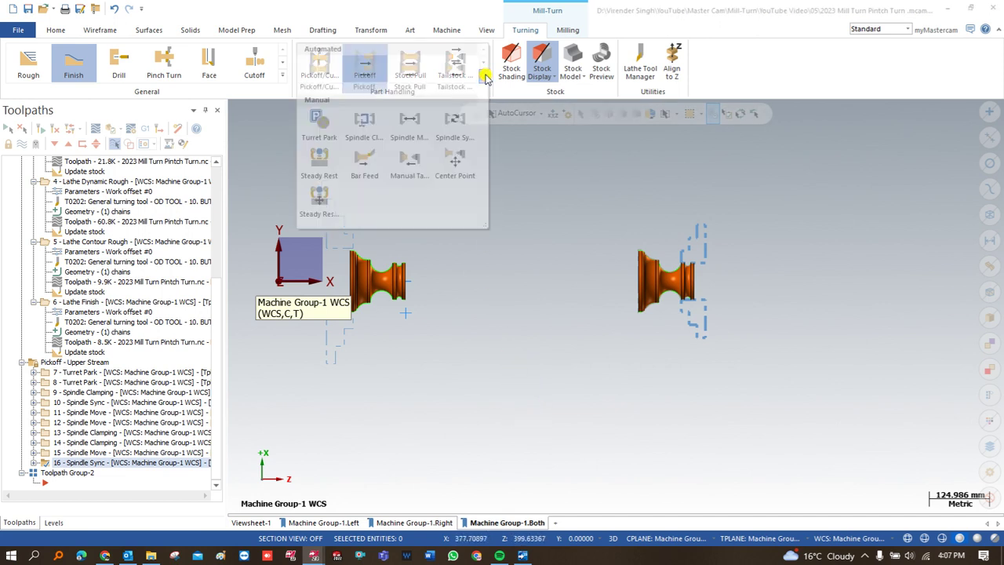
left_click(319, 124)
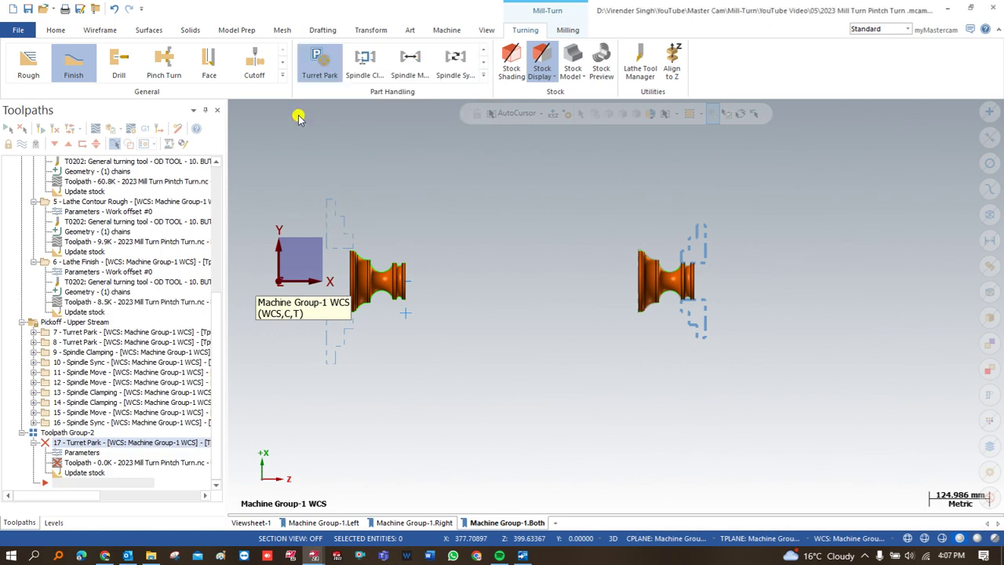
left_click(116, 178)
left_click(108, 191)
left_click(102, 196)
left_click(114, 220)
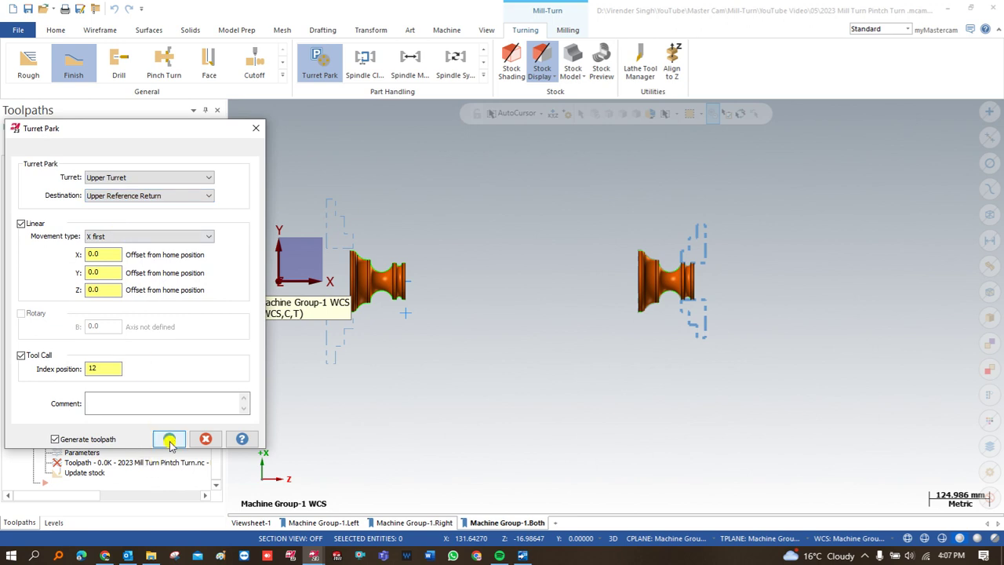
left_click(170, 442)
Add a second Turret Park operation sending the Lower Turret to the Lower Reference Return destination
left_click(319, 65)
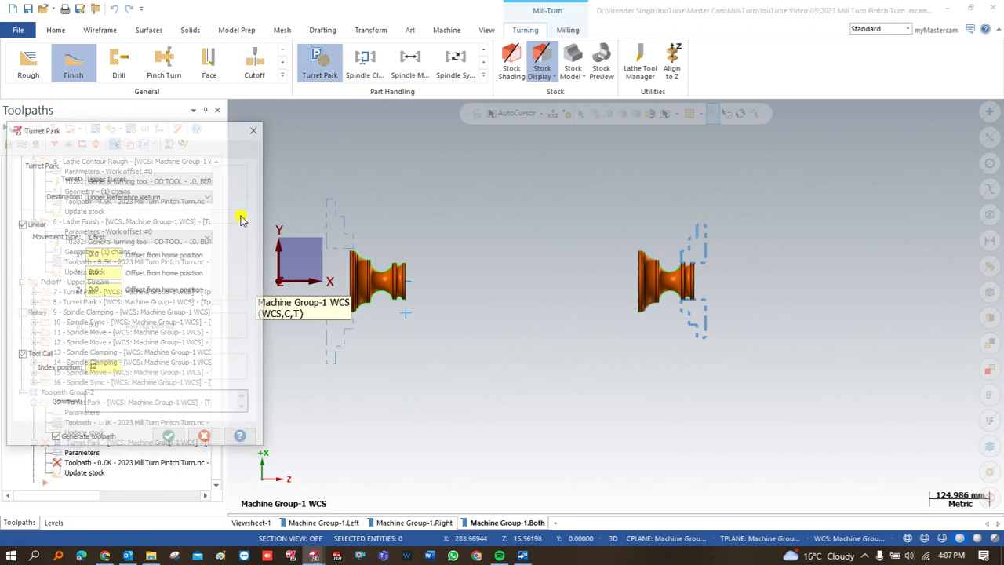
left_click(121, 178)
left_click(116, 197)
left_click(118, 195)
left_click(114, 220)
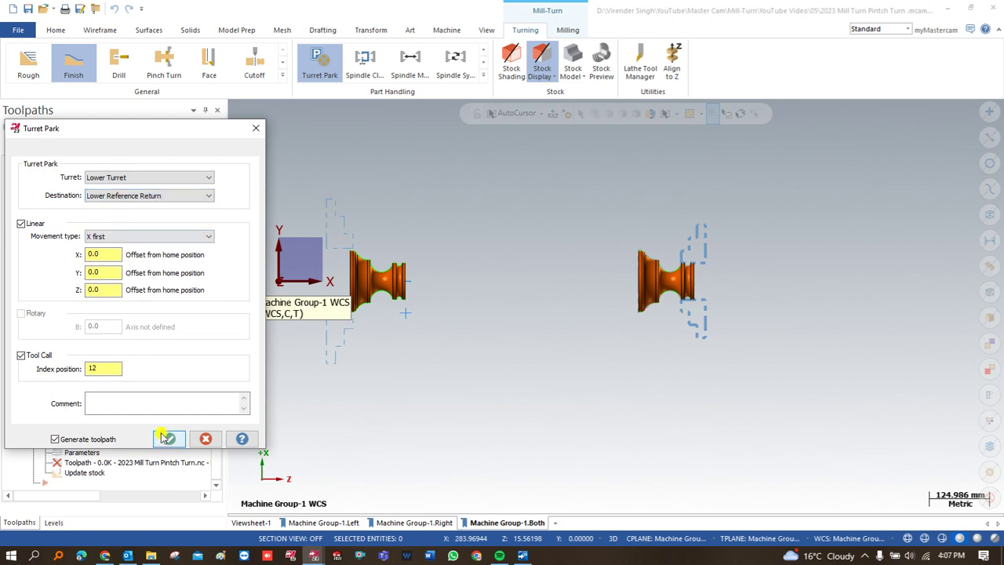
left_click(167, 441)
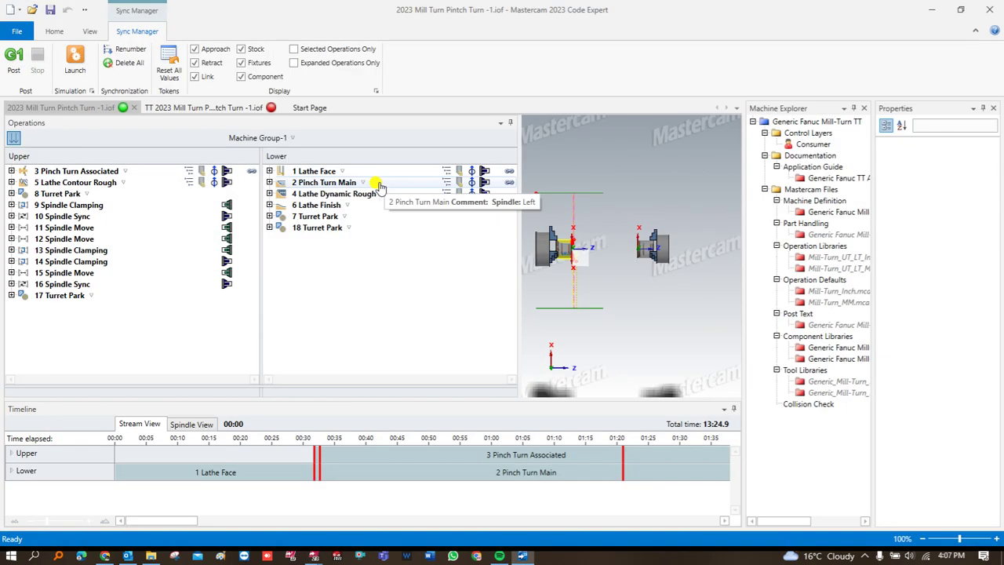
Expand all operations in Code Expert and add a sync from the end of Pinch Turn Main to the start of Lathe Contour Rough
right_click(333, 177)
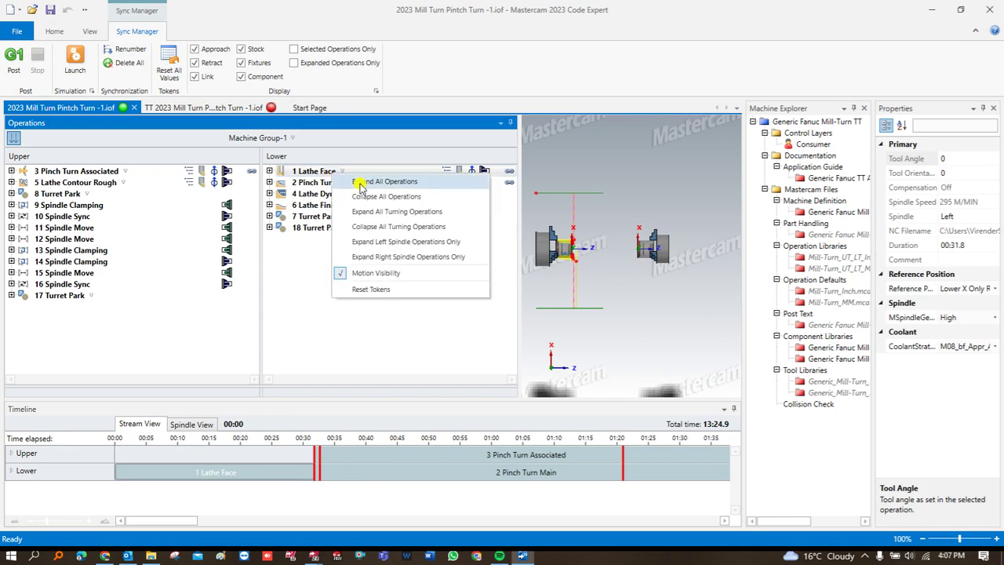
left_click(360, 184)
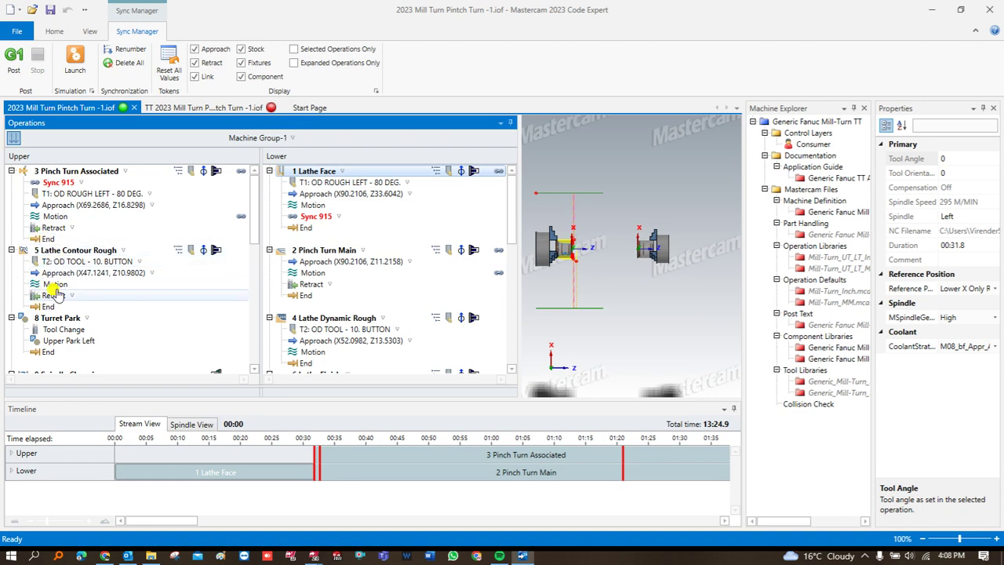
left_click_drag(304, 304, 77, 267)
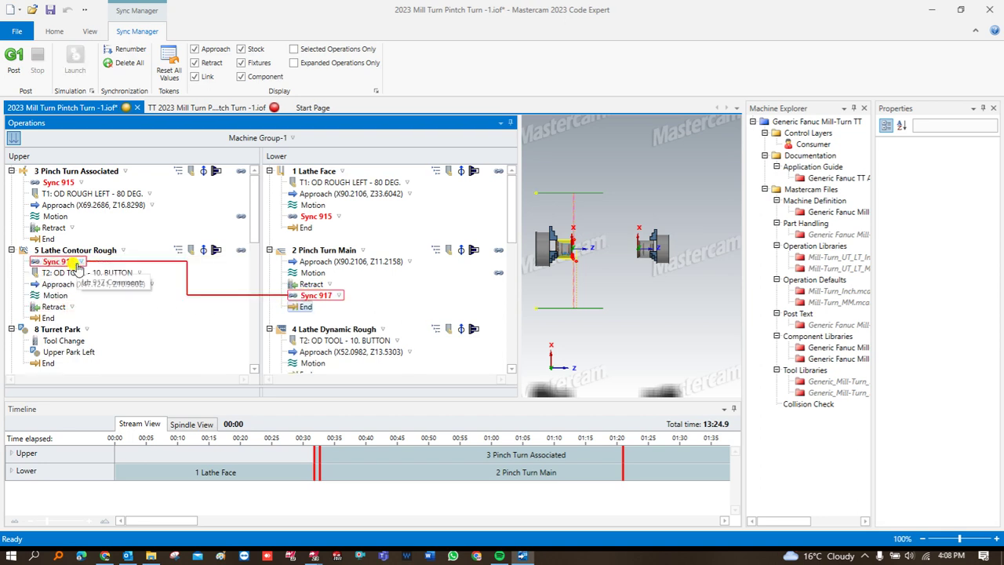
Sync the end of Lathe Contour Rough with Lathe Dynamic Rough, placing the lower sync point before the button tool call
scroll(51, 292, "down", 1)
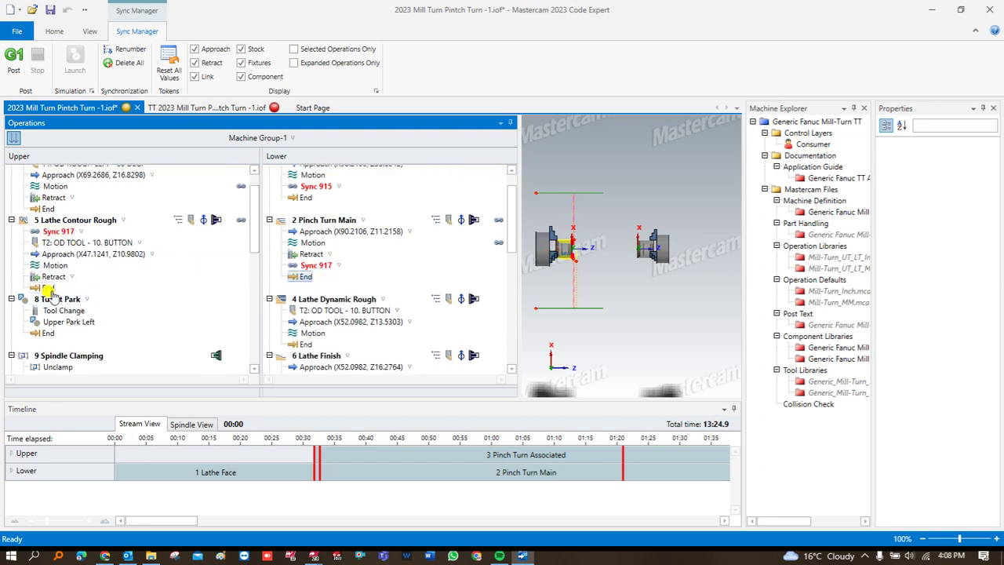
left_click_drag(48, 290, 303, 345)
scroll(304, 344, "down", 3)
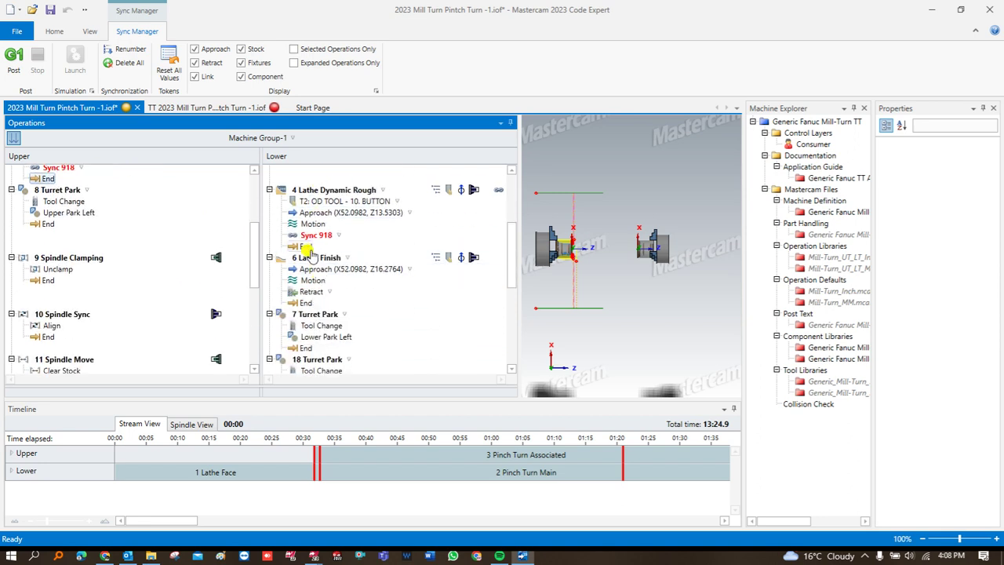
left_click(307, 234)
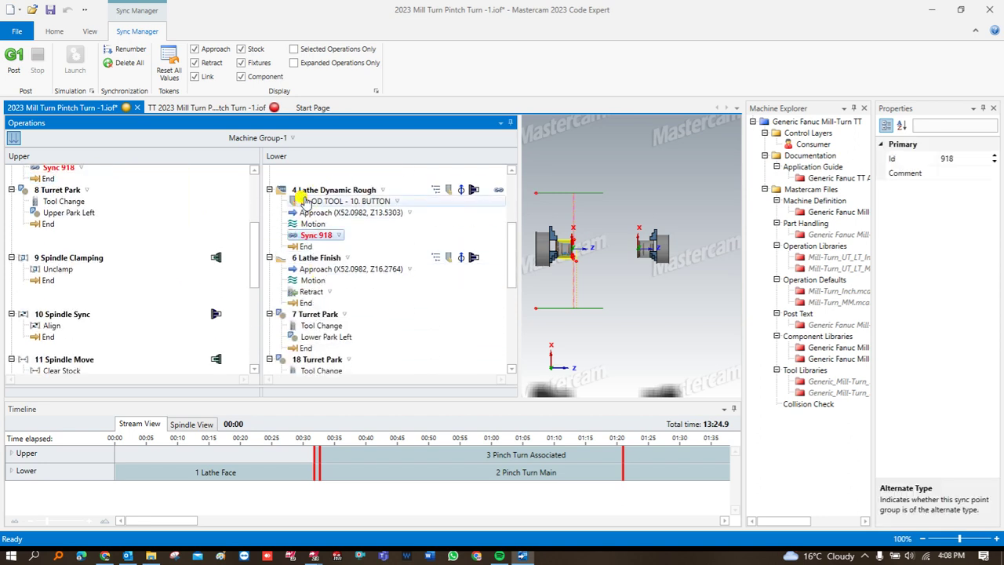
left_click_drag(303, 234, 304, 205)
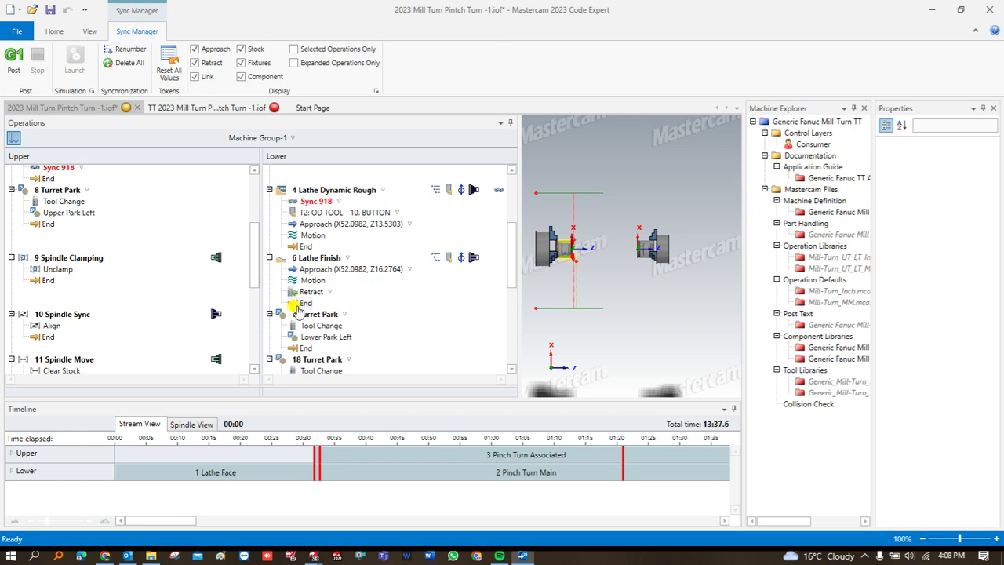
Sync the end of Turret Park 7 with the start of Turret Park 8, and the end of 17 with the start of 18
left_click(304, 348)
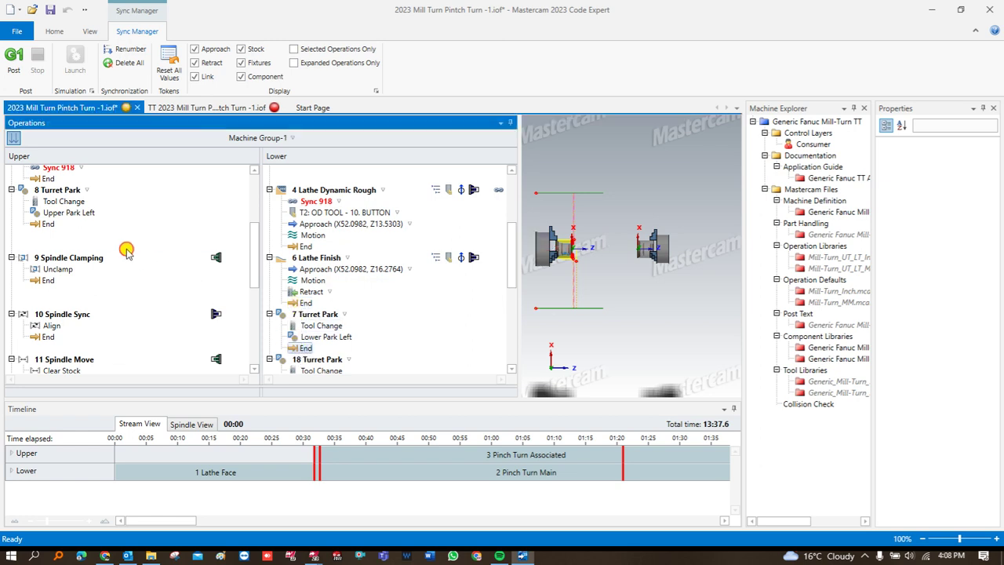
left_click_drag(289, 345, 63, 204)
scroll(101, 236, "down", 8)
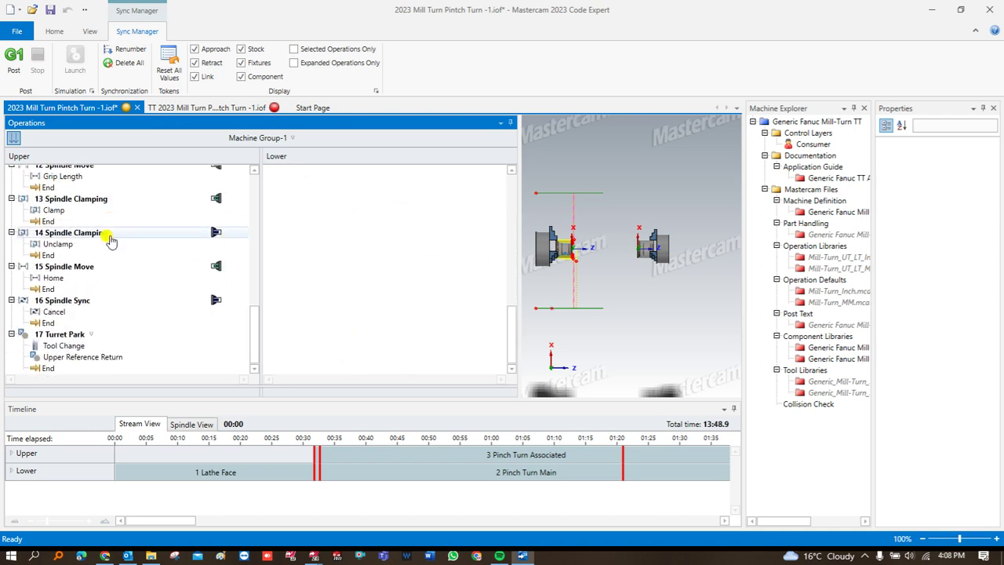
left_click_drag(46, 370, 299, 297)
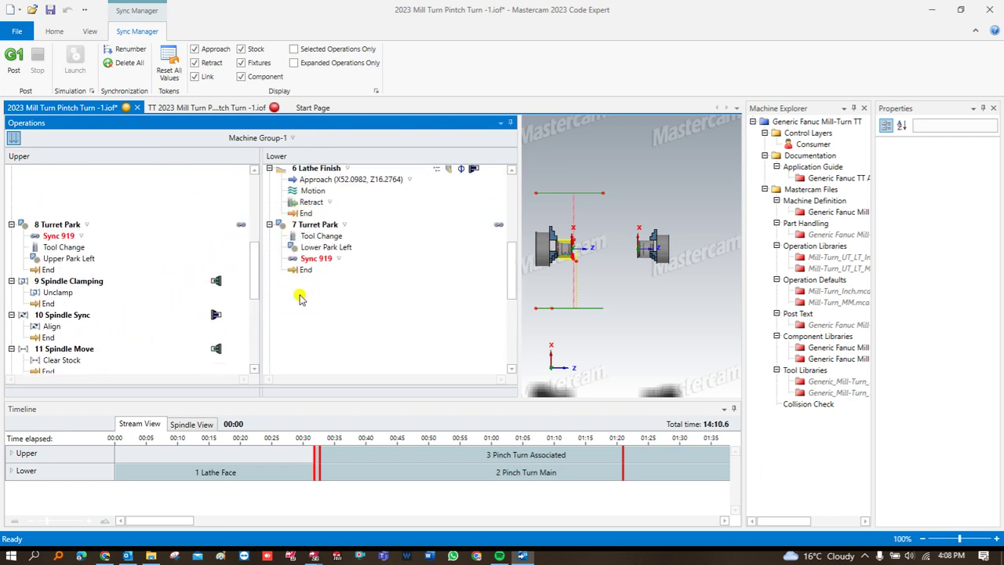
Save the synchronized program and launch the machine simulation
left_click(47, 8)
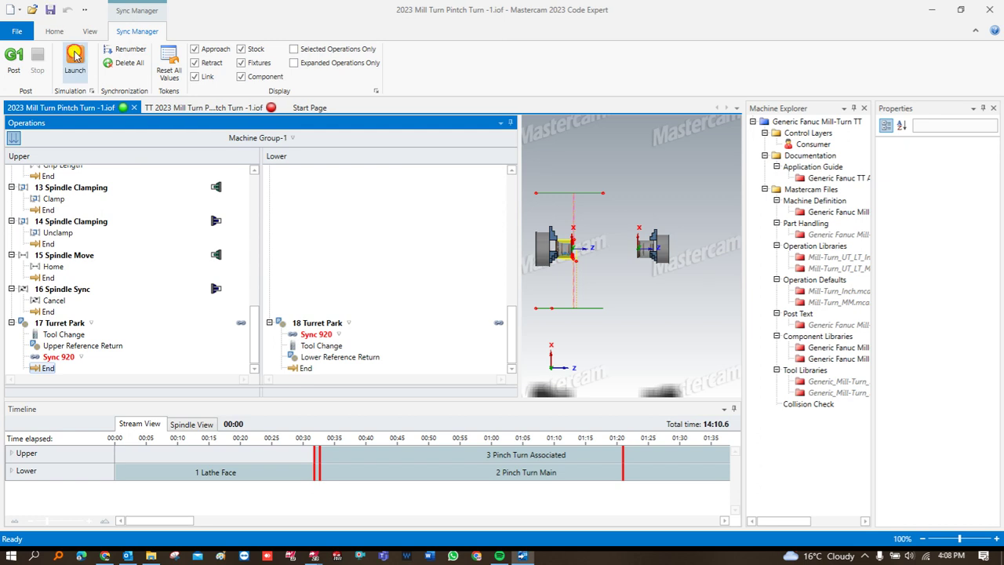
left_click(74, 59)
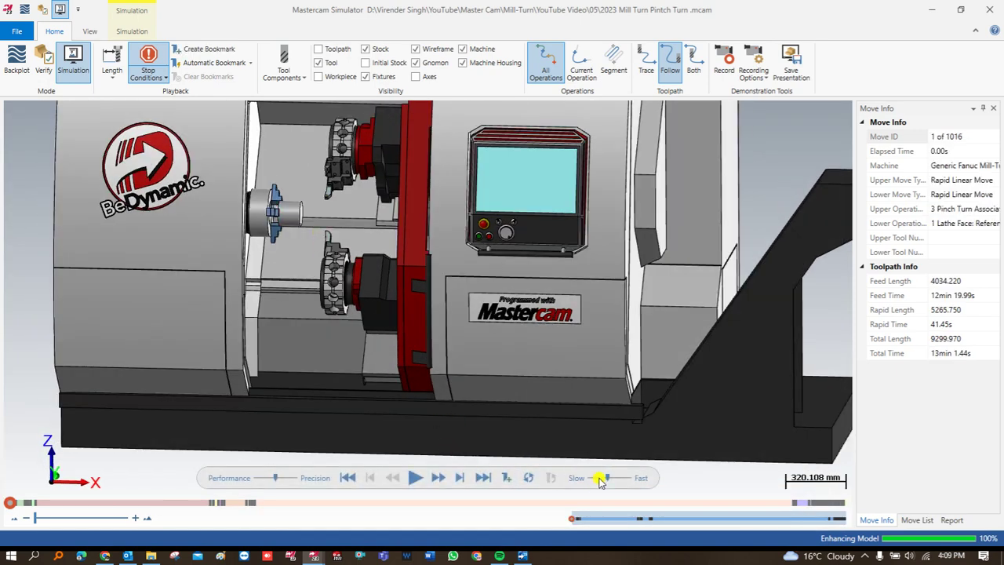
Play the full machine simulation at a faster playback speed and examine the machined part held in the sub spindle
left_click(415, 477)
scroll(315, 214, "up", 4)
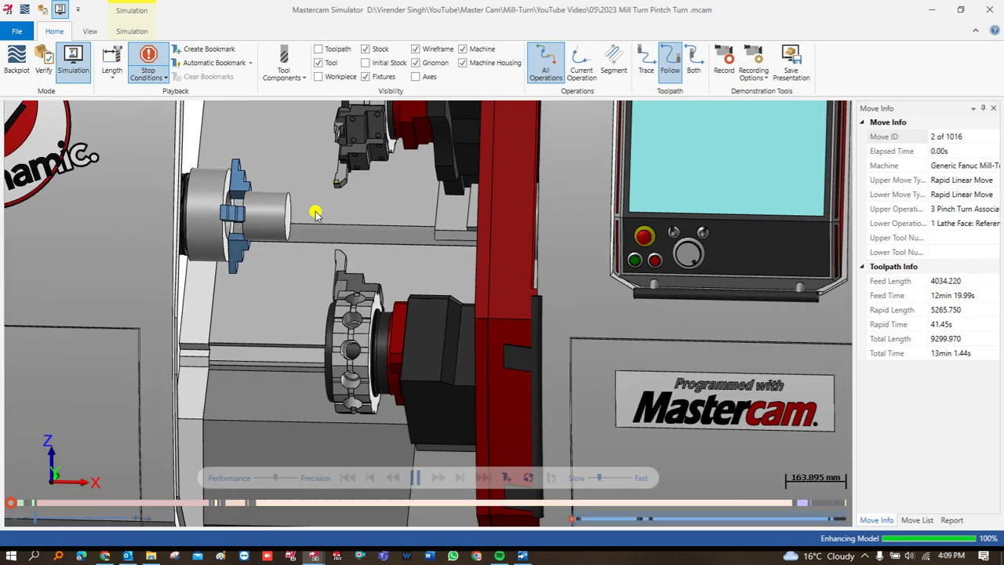
scroll(314, 214, "down", 4)
left_click_drag(600, 477, 616, 478)
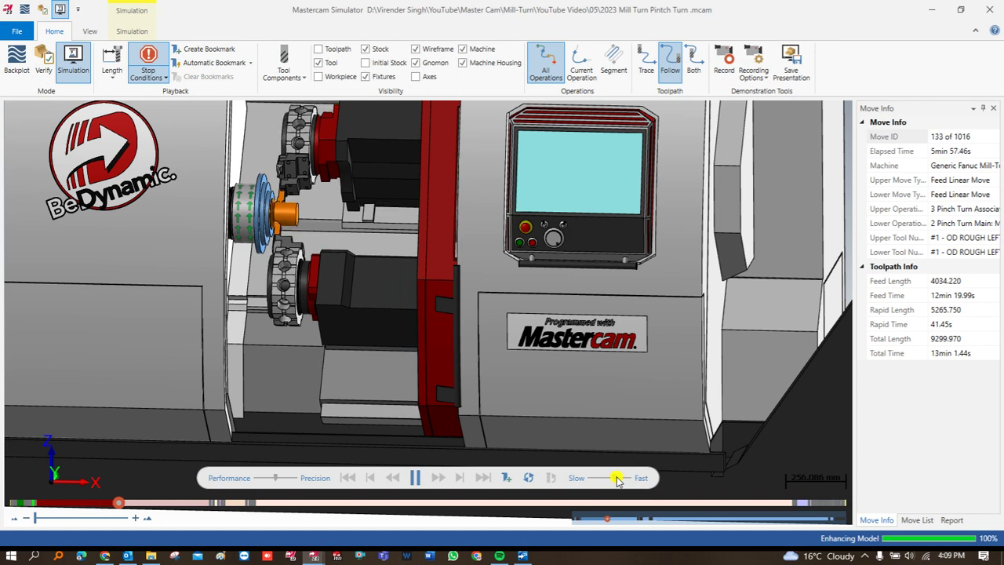
scroll(294, 245, "up", 1)
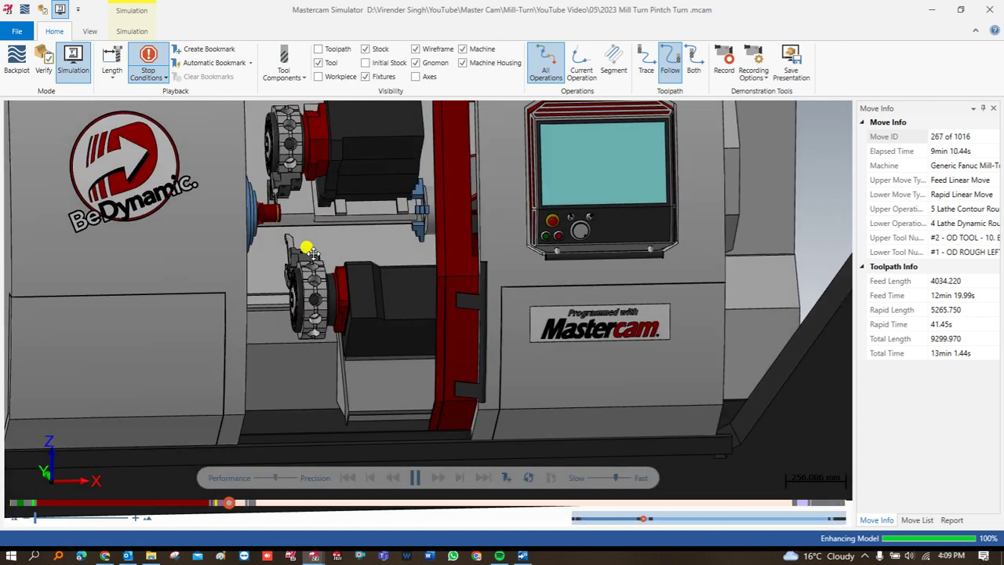
scroll(282, 190, "down", 2)
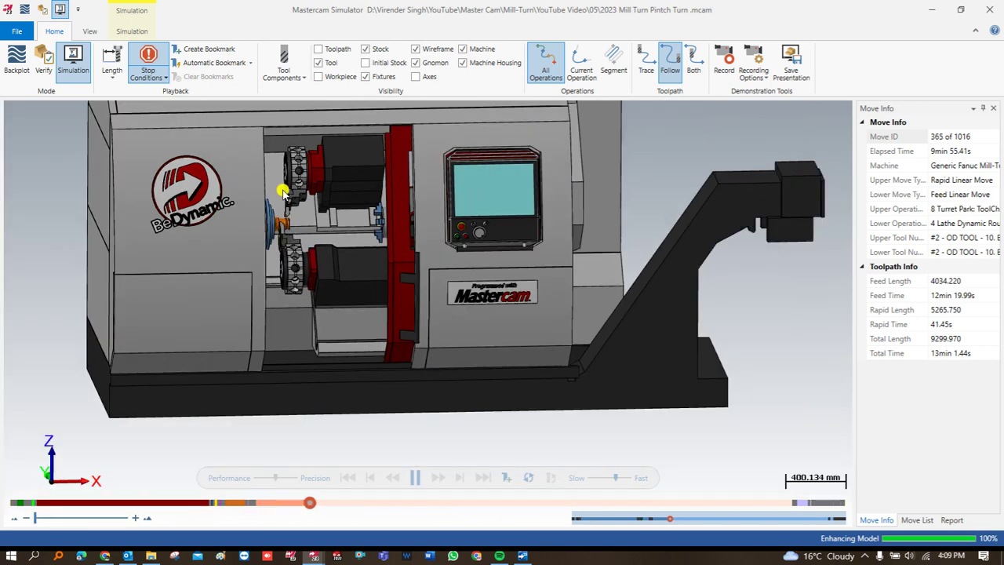
scroll(282, 191, "up", 4)
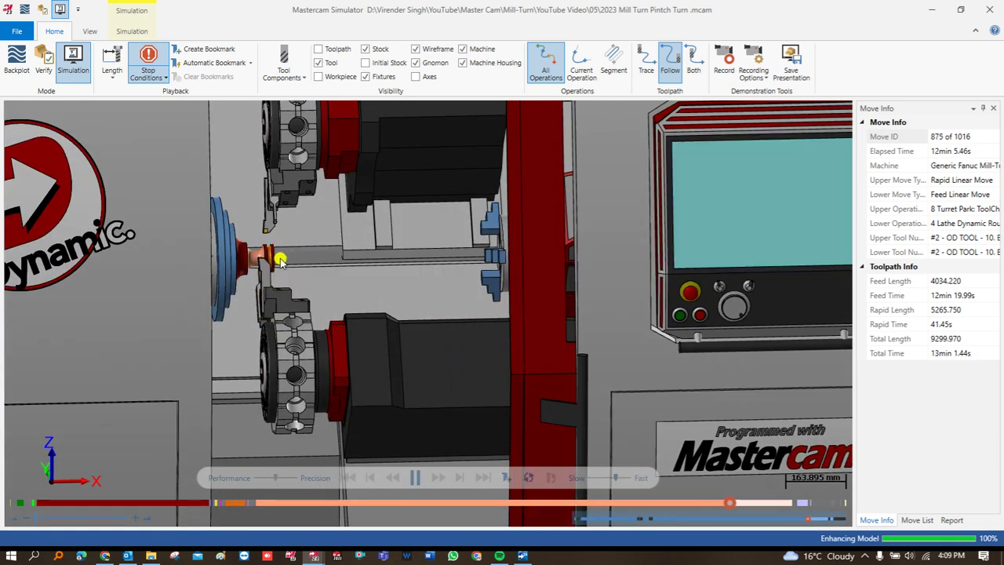
scroll(280, 261, "up", 1)
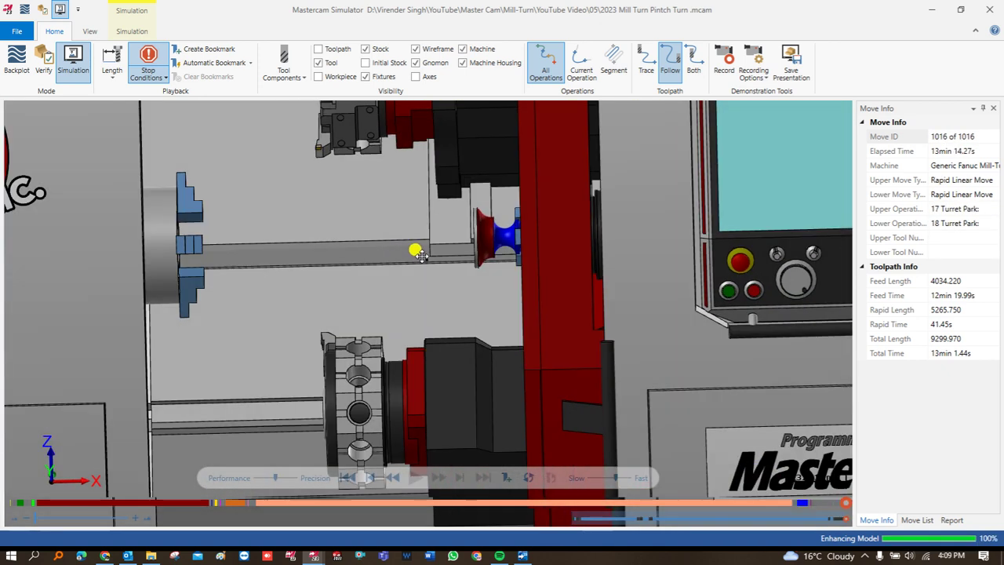
scroll(321, 153, "down", 3)
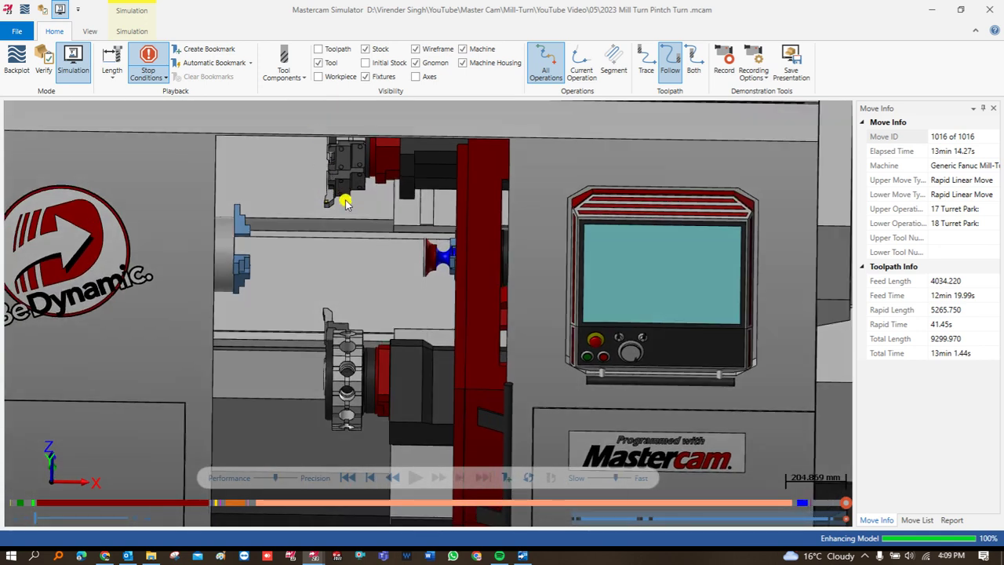
mouse_move(351, 333)
middle_mouse_down()
mouse_move(352, 294)
mouse_move(361, 319)
middle_mouse_up()
scroll(408, 254, "up", 5)
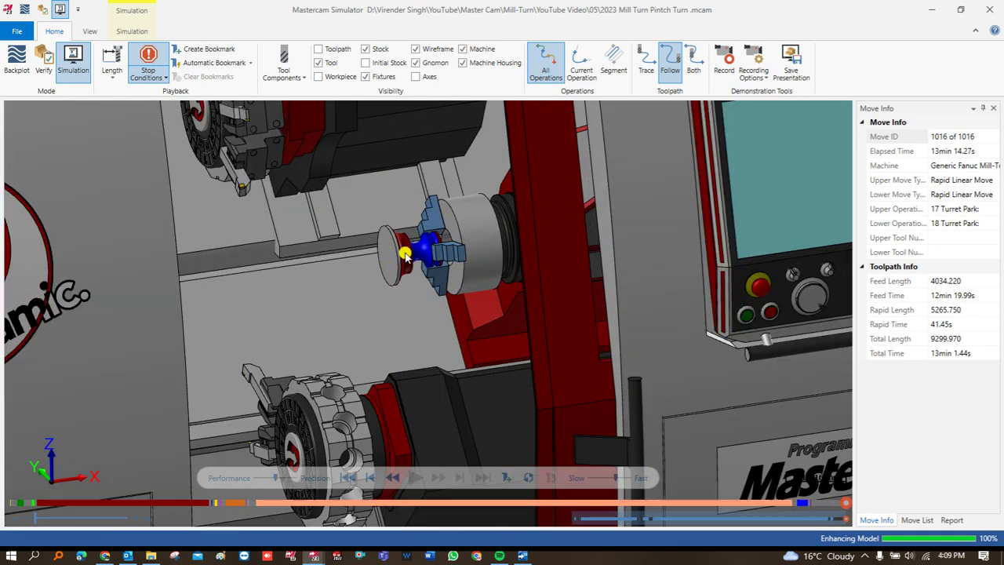
Return to the Mastercam part file and start a Lathe Face operation with the T0202 R0.8 OD ROUGH LEFT 80 DEG. tool
left_click(929, 10)
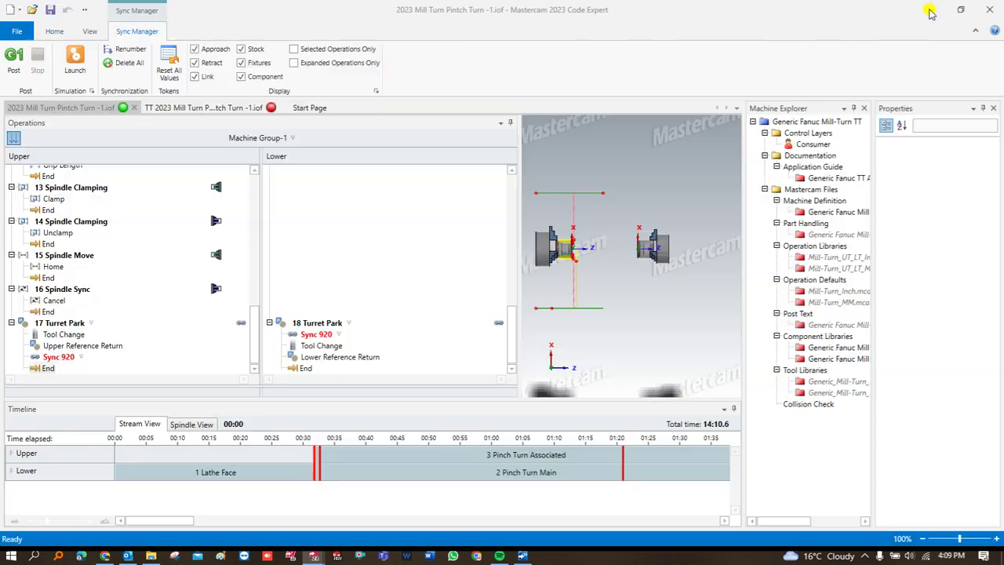
left_click(928, 11)
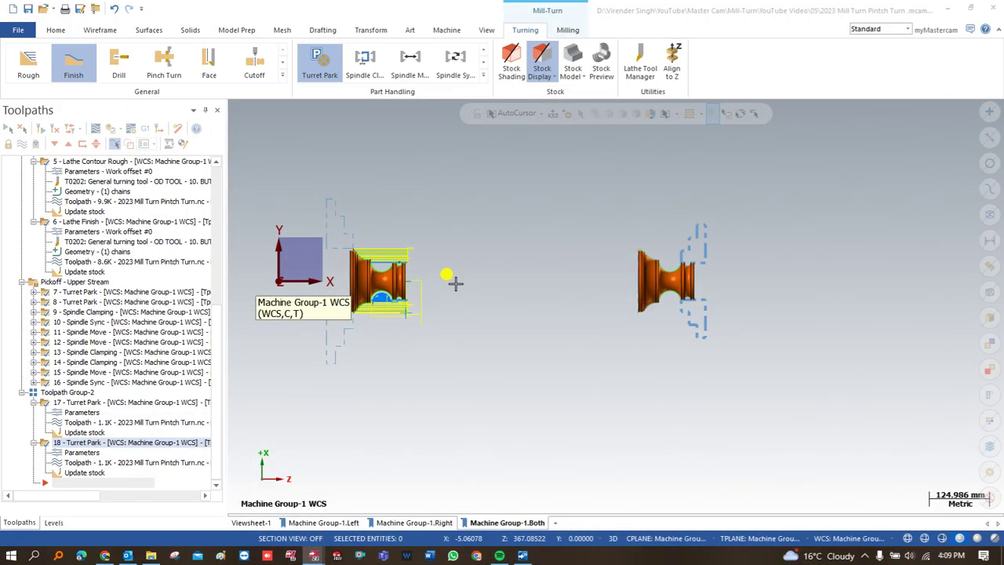
left_click(282, 75)
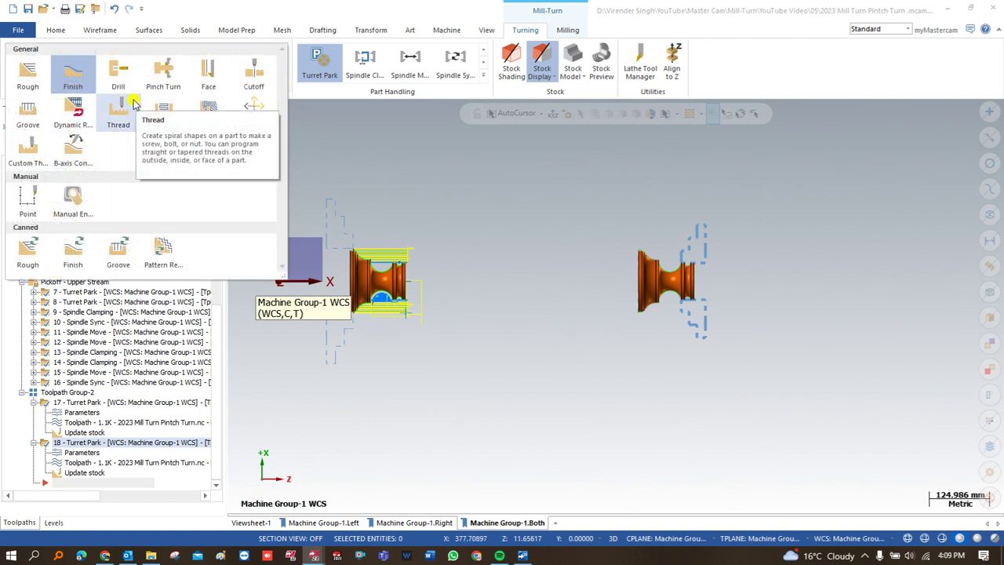
left_click(208, 72)
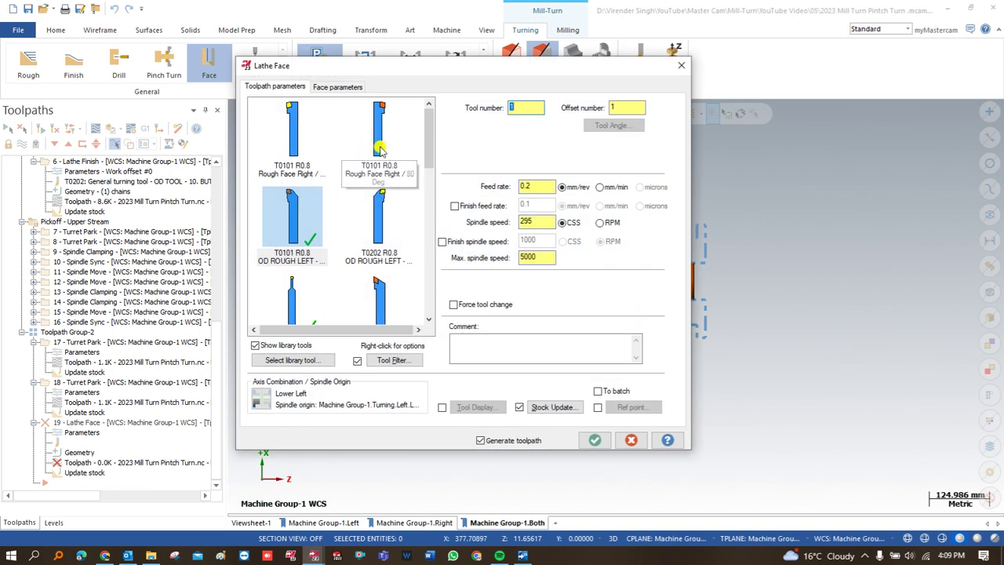
left_click(380, 212)
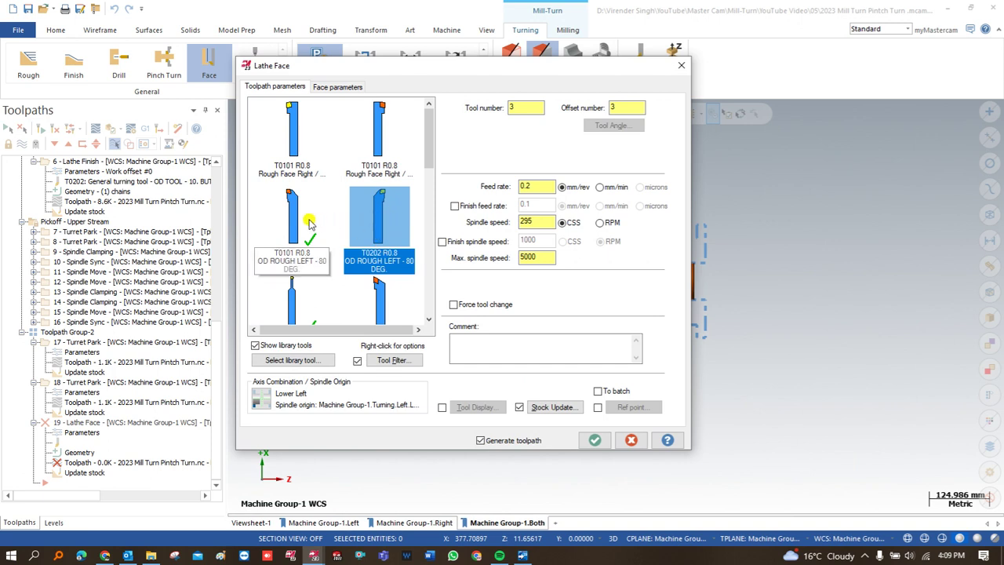
mouse_move(361, 223)
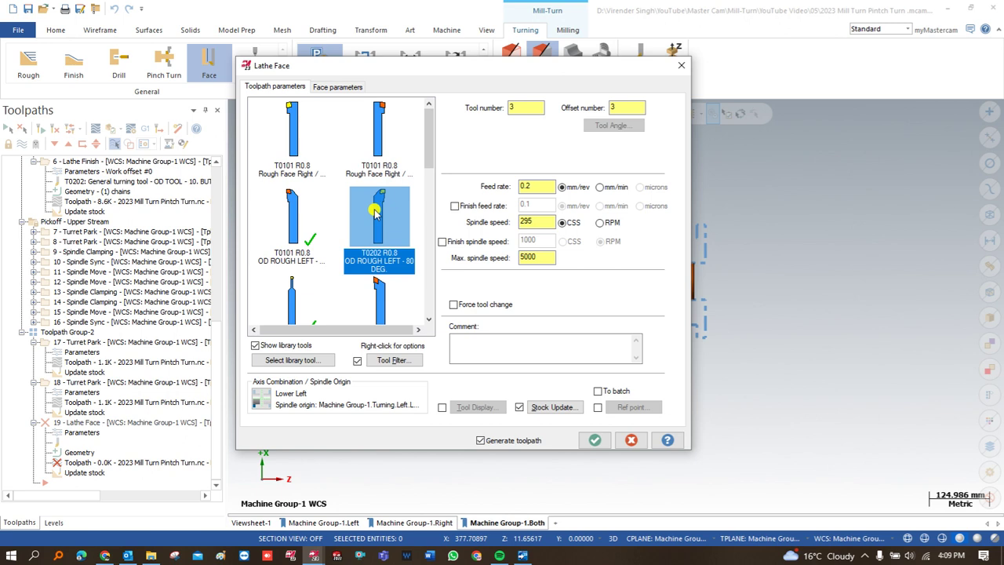
Enable reference points for the face operation and set both approach and retract to about X 110.5, Z 463.7
left_click(598, 408)
left_click(55, 224)
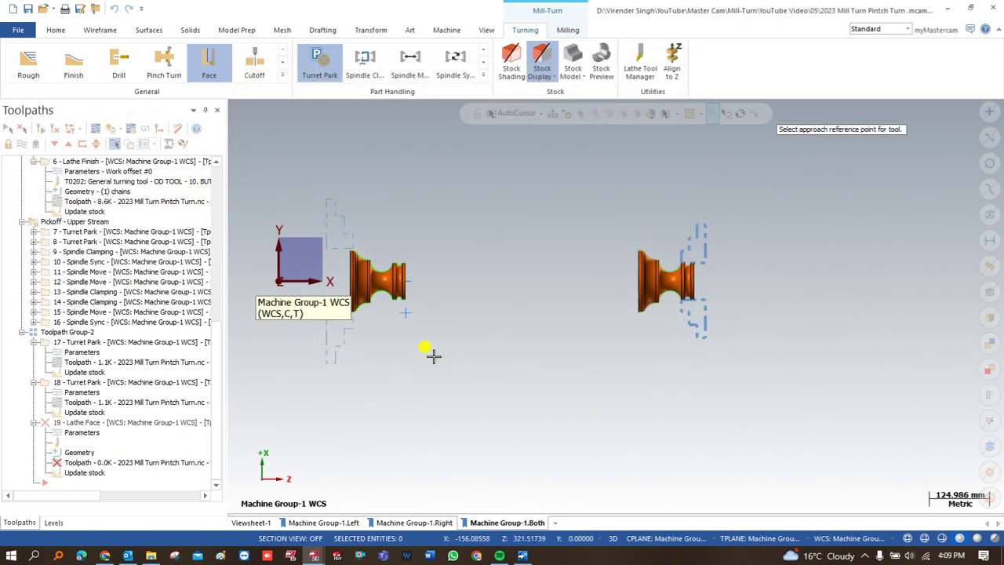
left_click(620, 341)
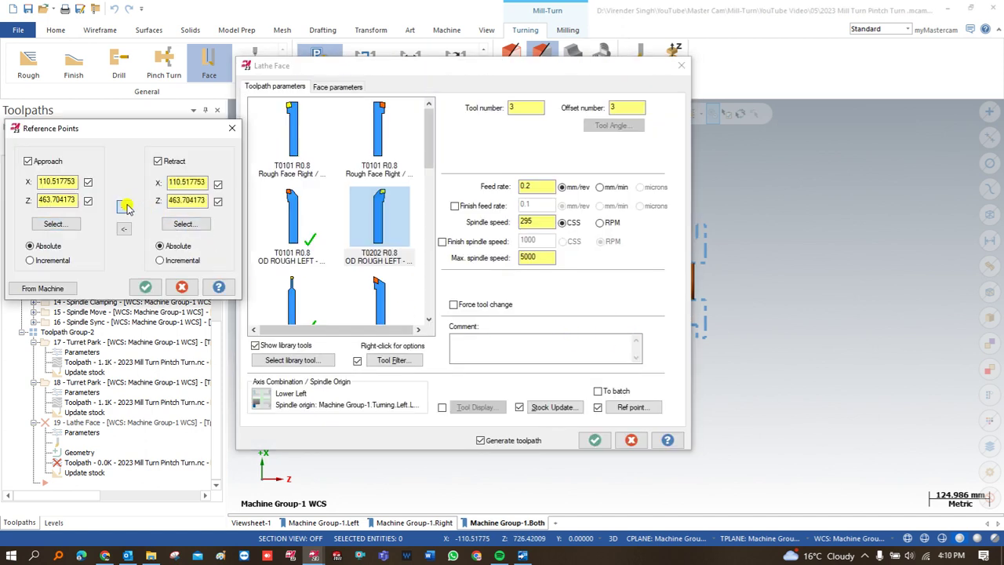
left_click(145, 287)
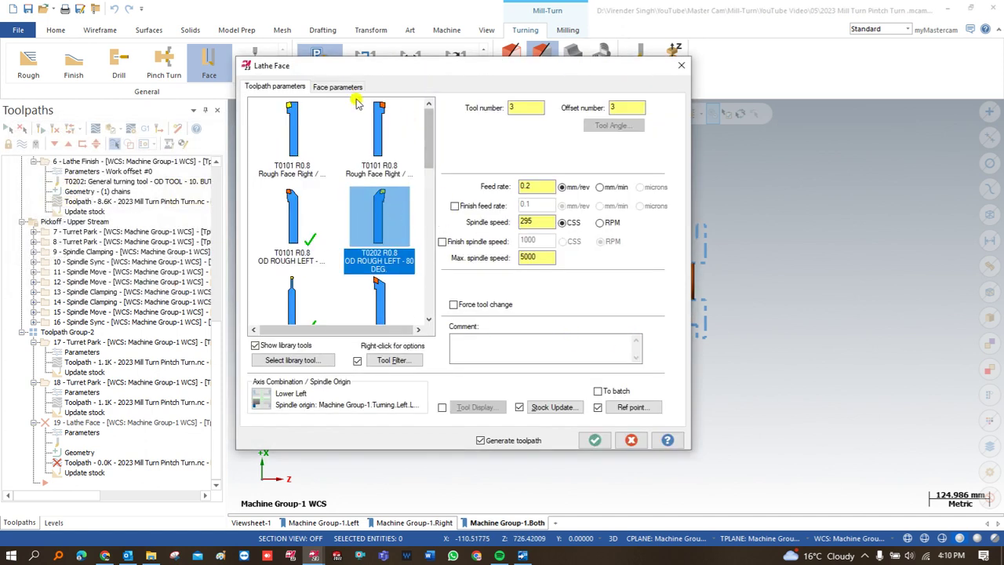
Try to generate the face toolpath with the default face parameters on the Lower Left axis combination
left_click(334, 88)
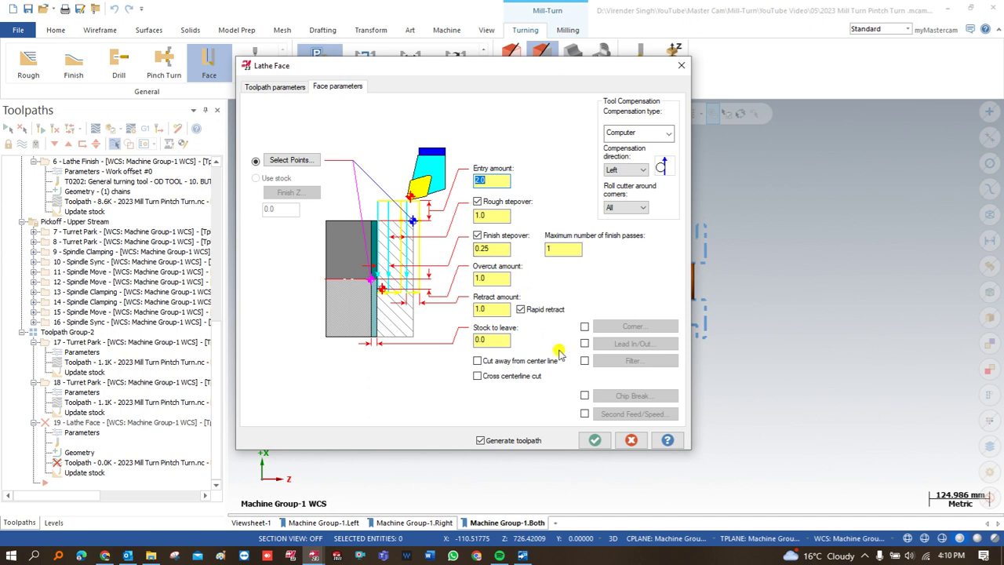
left_click(595, 441)
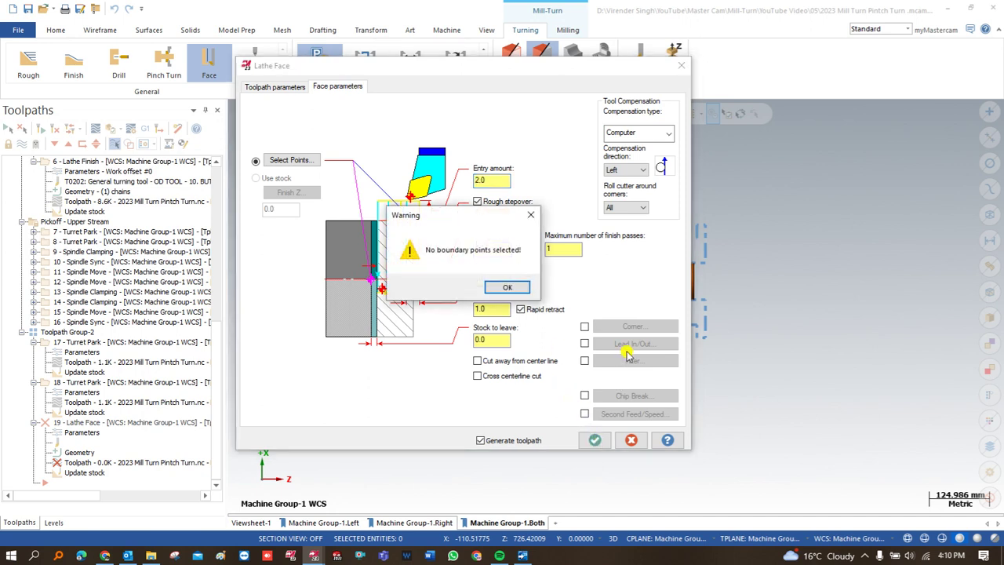
left_click(506, 289)
Switch the face operation's axis combination to Lower Right and generate the toolpath
left_click(287, 85)
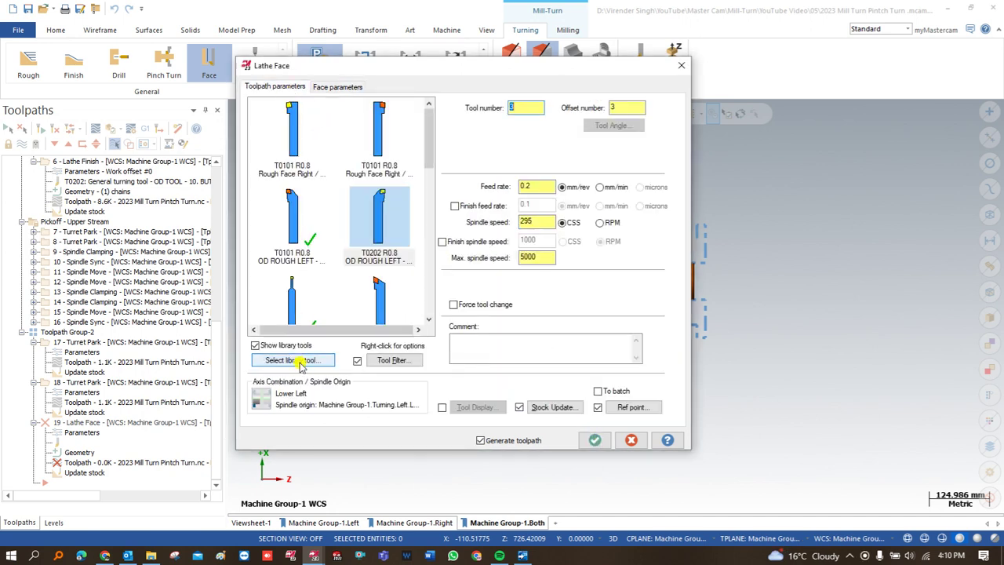
left_click(255, 388)
left_click(151, 251)
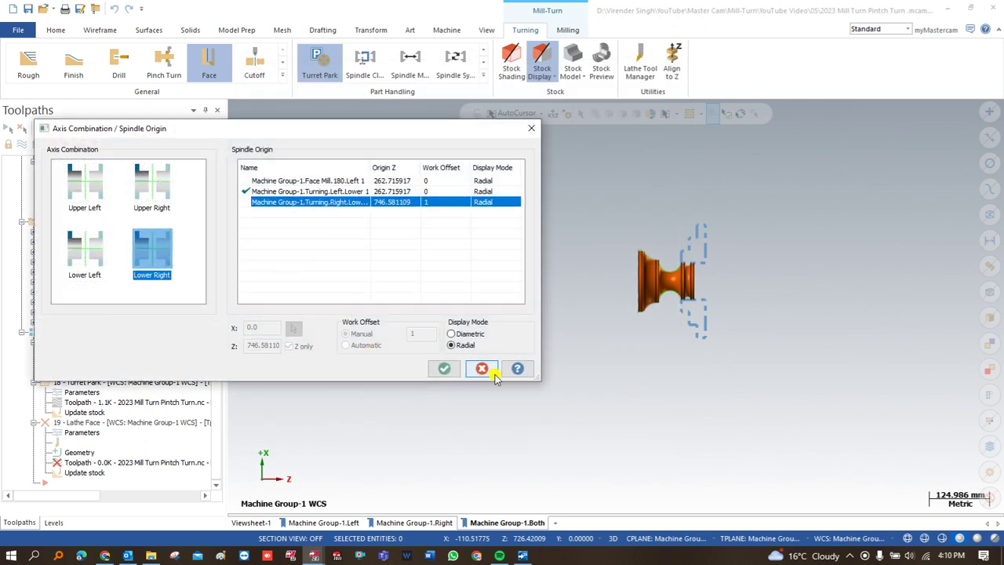
left_click(444, 368)
left_click(595, 441)
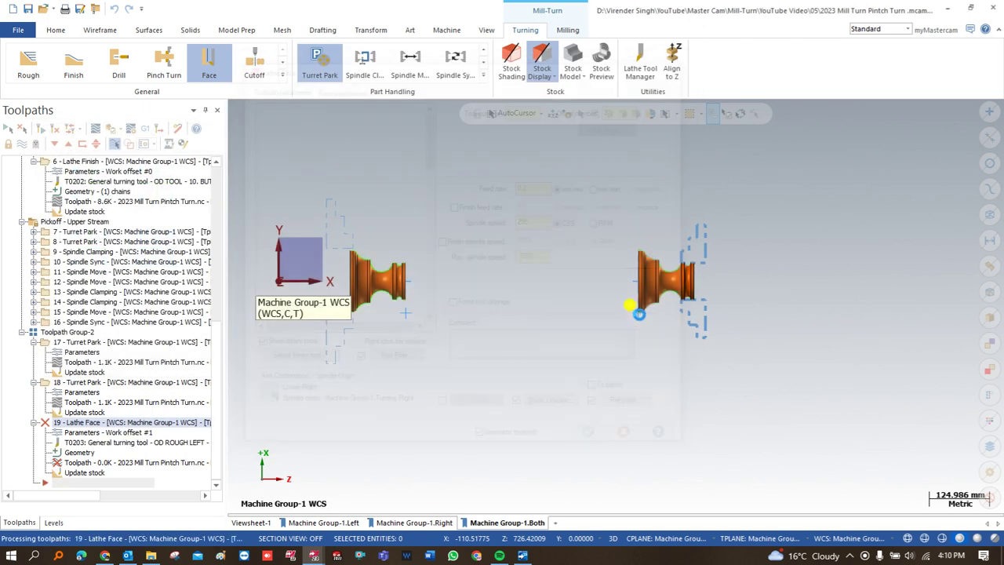
Start a Lathe Rough operation on the sub-spindle part and chain the upper outer-diameter edge of the large flange
scroll(634, 297, "up", 4)
scroll(634, 193, "up", 1)
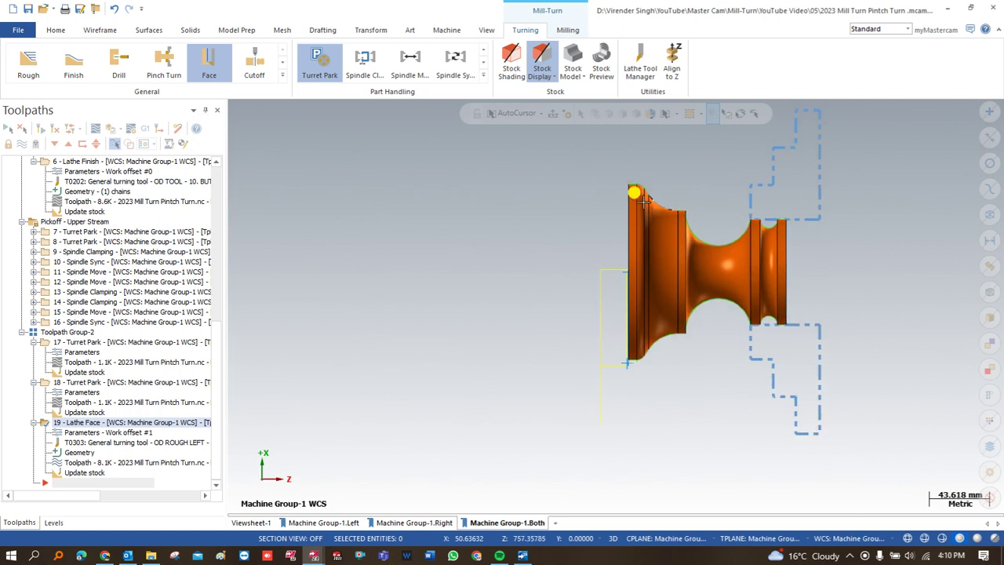
left_click(284, 77)
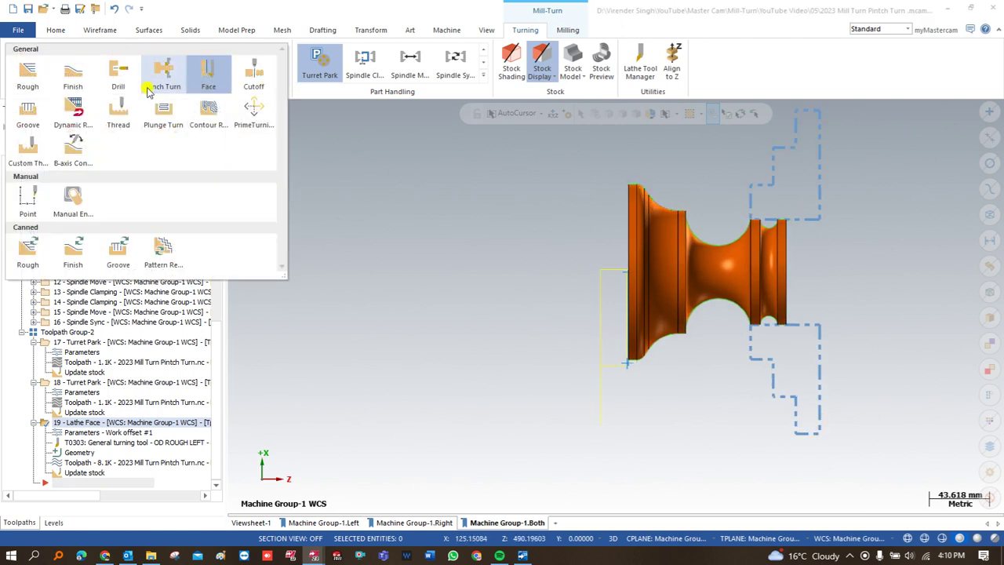
left_click(47, 78)
scroll(628, 188, "up", 2)
left_click(626, 184)
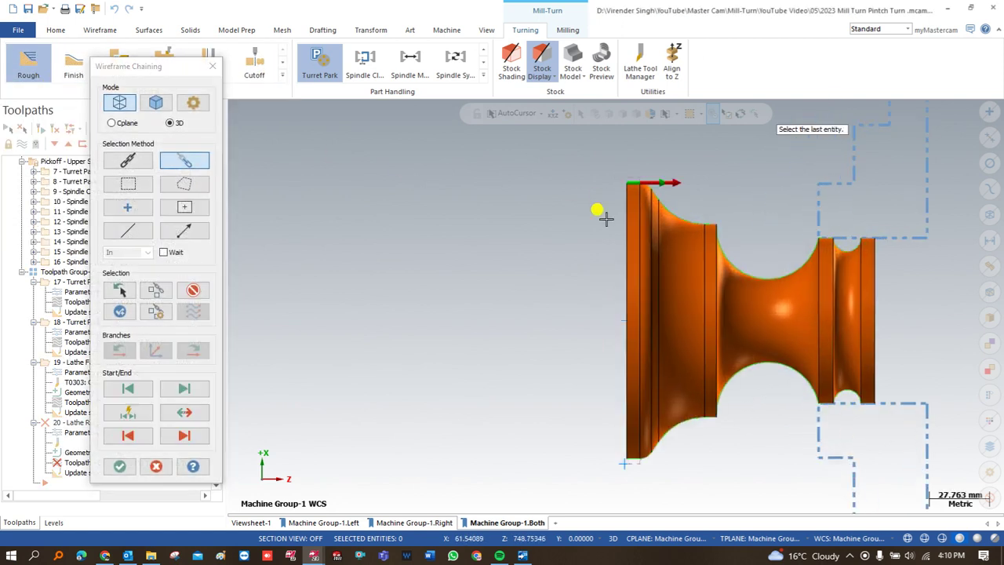
left_click(121, 467)
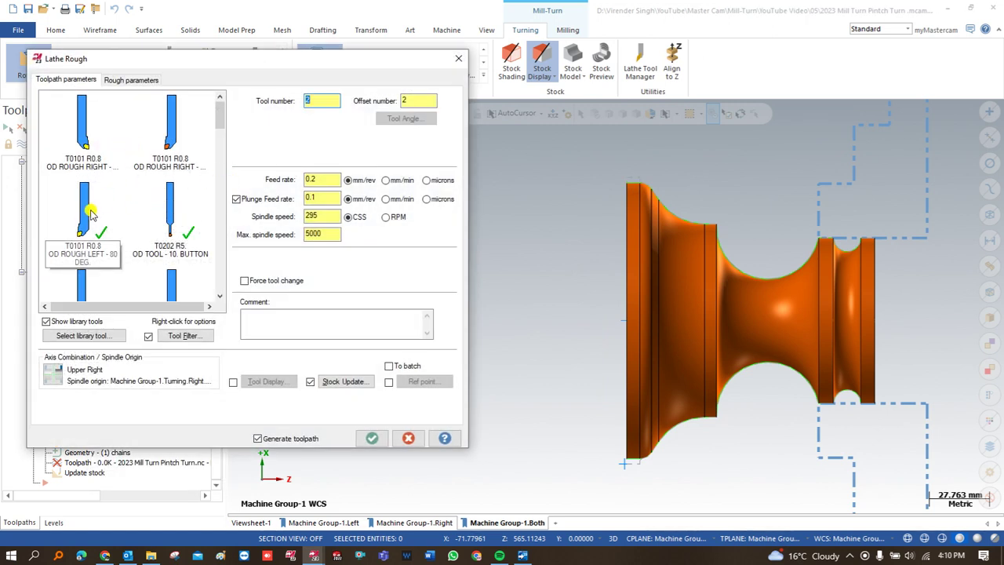
Try the T0101 R0.8 OD ROUGH LEFT 80 DEG. tool on the Upper Right axis combination and check the rough parameters
scroll(90, 208, "down", 1)
scroll(141, 200, "up", 2)
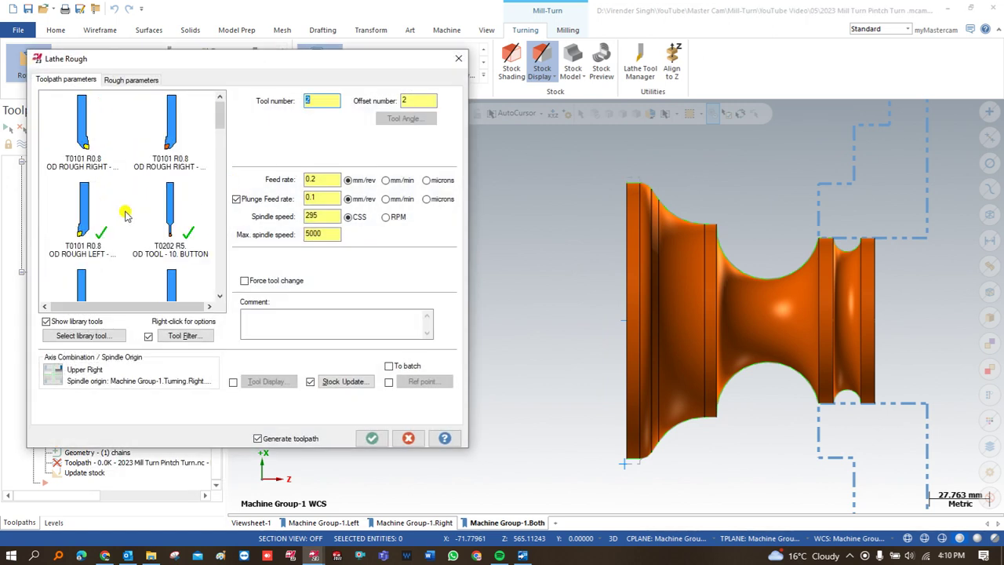
left_click(88, 216)
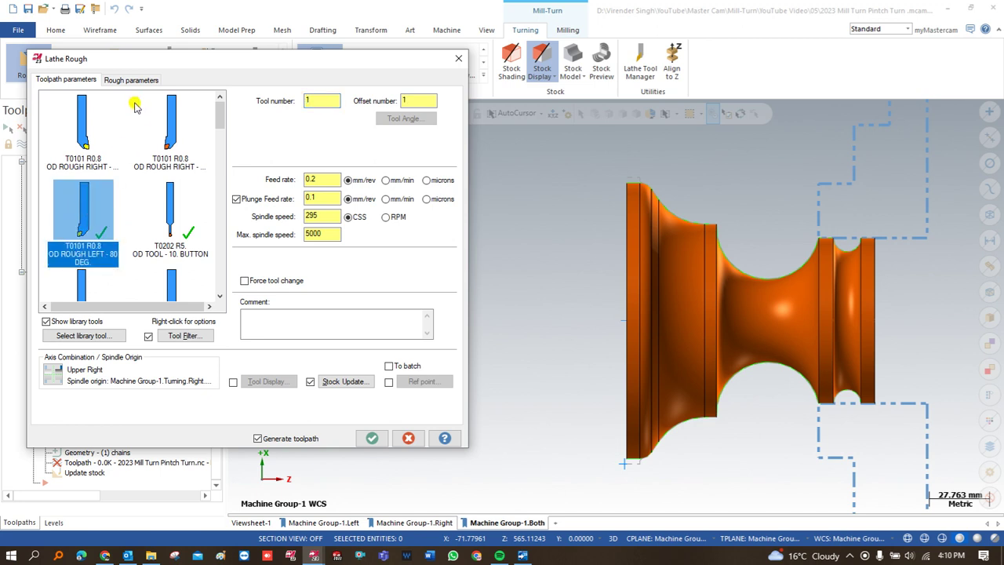
left_click(59, 373)
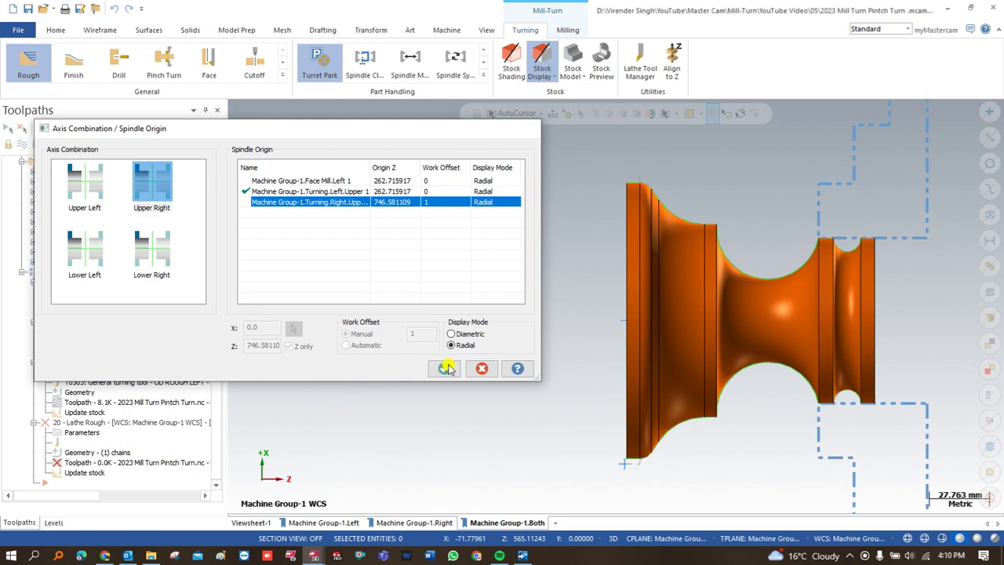
left_click(444, 368)
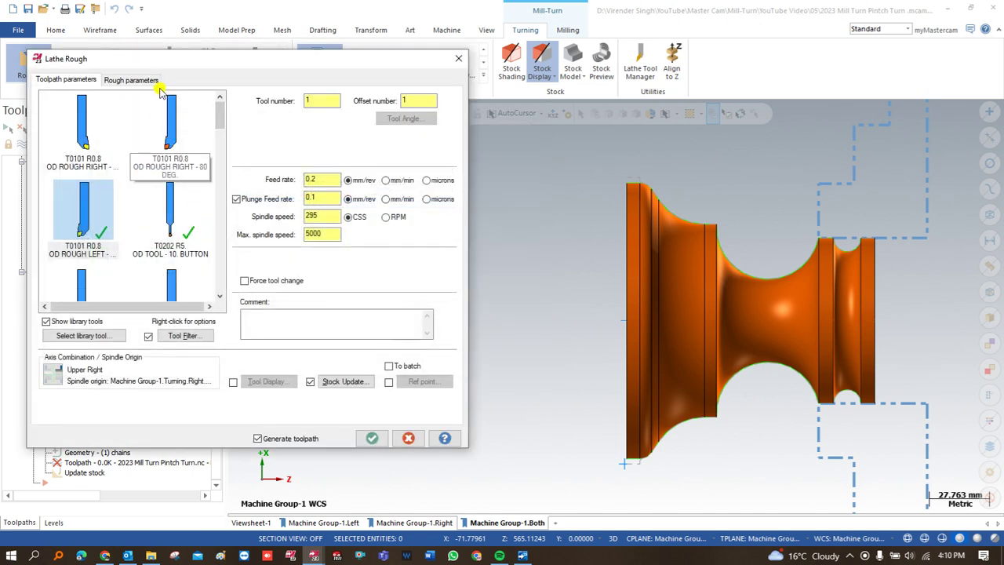
left_click(132, 80)
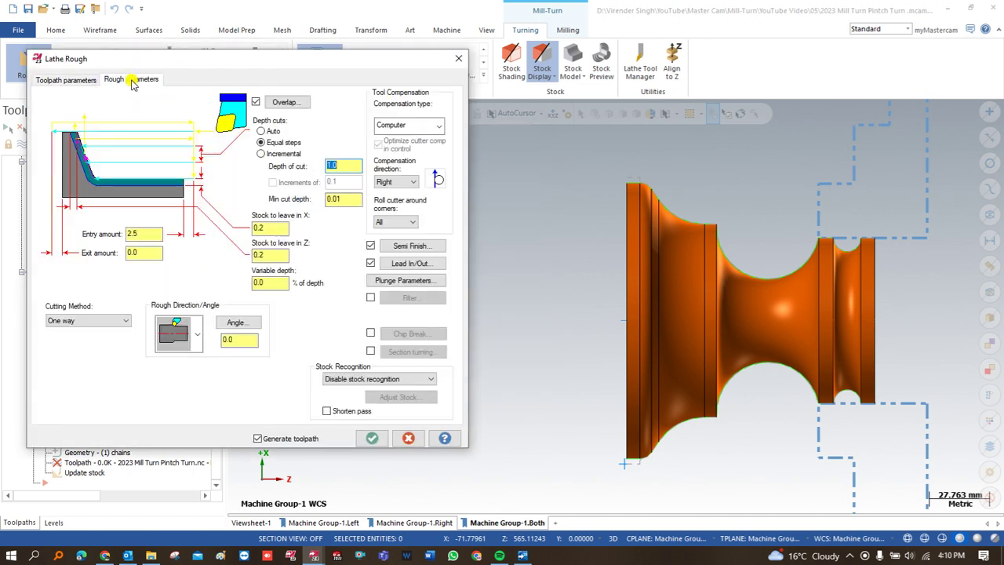
left_click(69, 80)
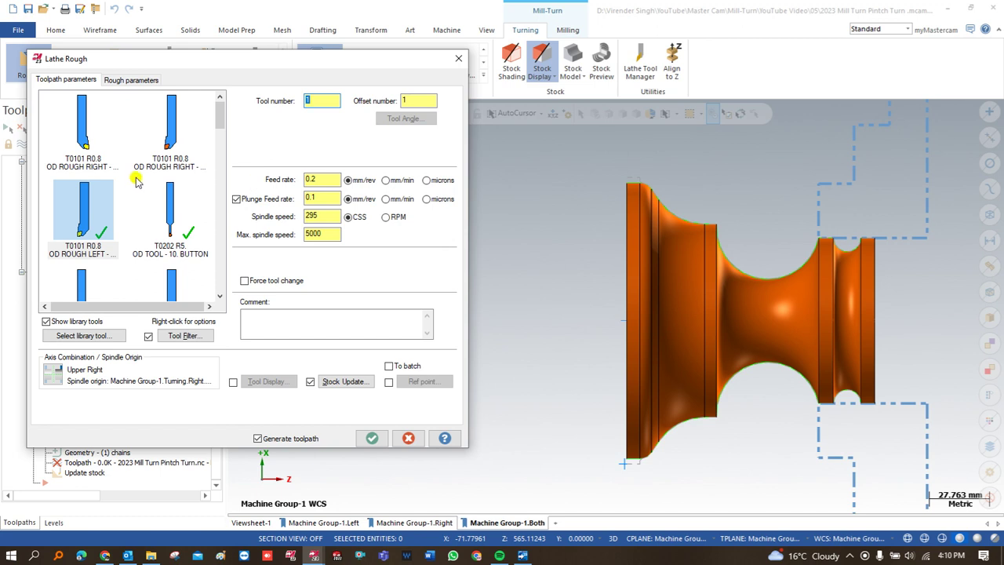
Choose the T1111 R0.8 OD Left 55 deg tool and set the approach reference point at about X 73.7, Z -15.8
scroll(137, 181, "down", 1)
left_click(87, 259)
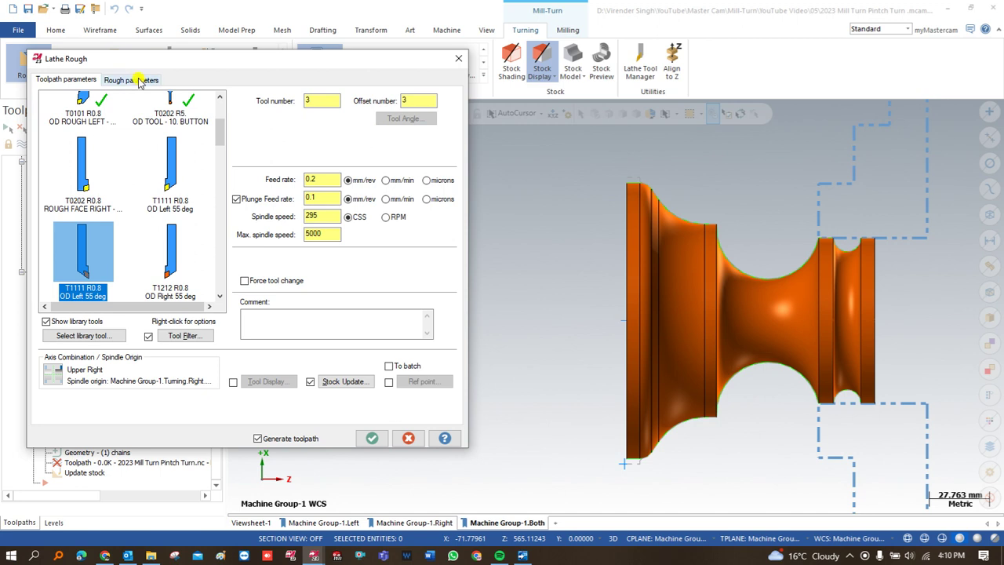
left_click(388, 381)
left_click(422, 381)
left_click(55, 223)
left_click(509, 179)
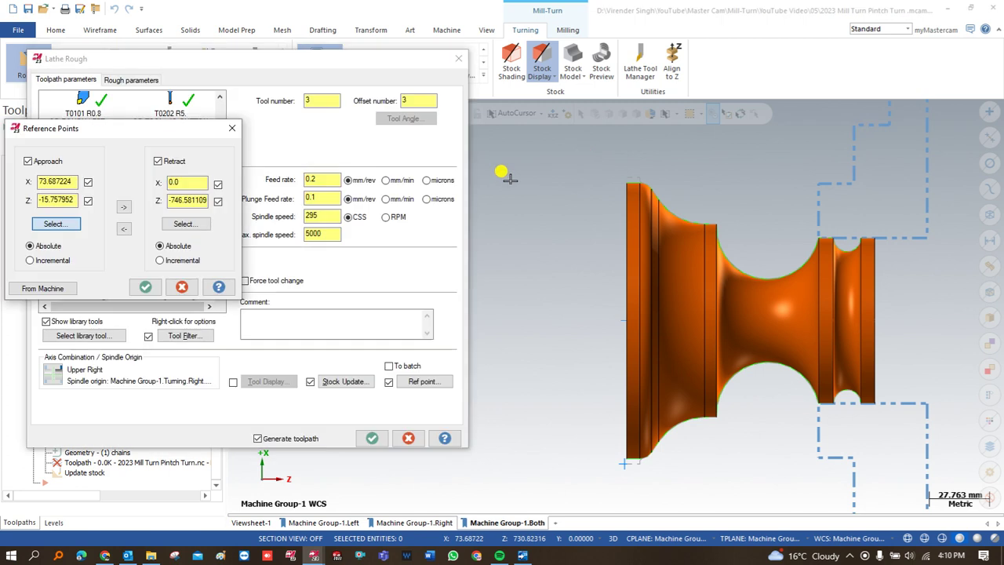
left_click(145, 286)
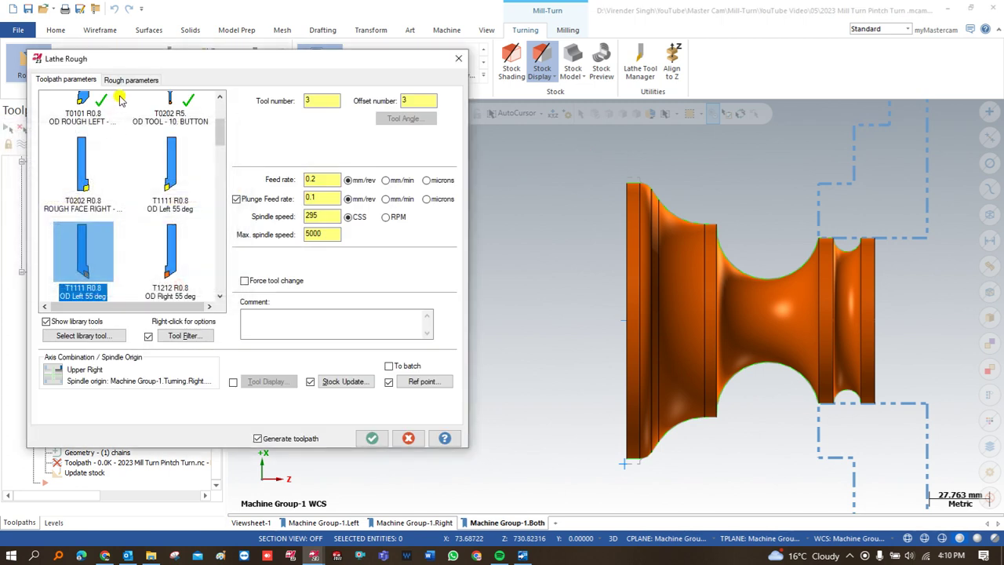
Set the rough operation's stock recognition to Use stock for outer boundary and generate the toolpath
left_click(131, 79)
left_click(369, 379)
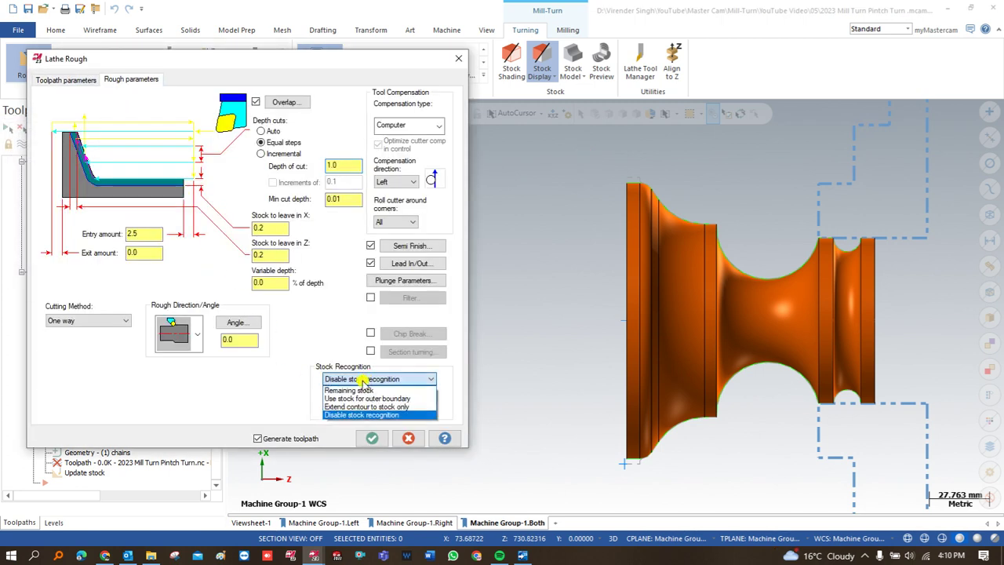
left_click(367, 399)
left_click(372, 438)
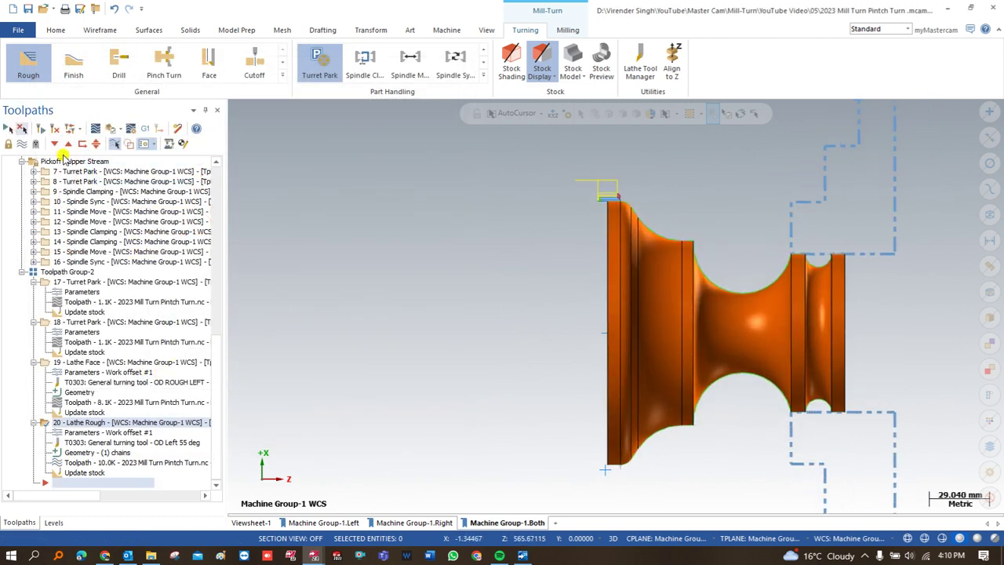
scroll(478, 195, "down", 3)
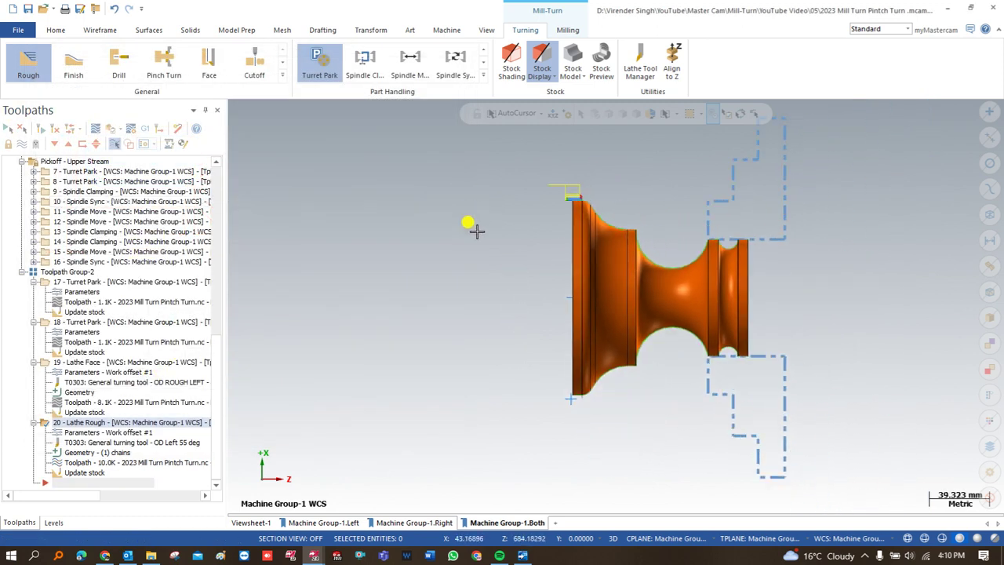